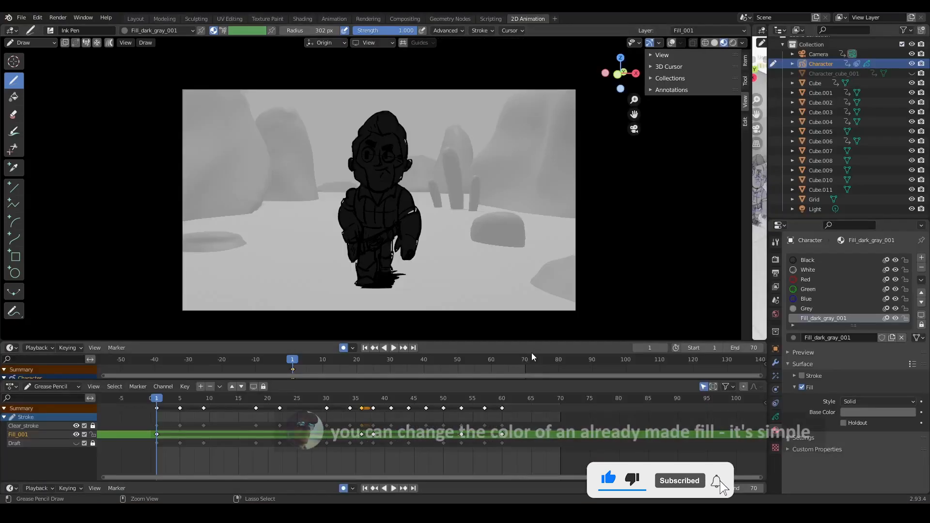
# Step: Change the base color of the Fill_dark_gray_001 fill material to white
pyautogui.click(892, 412)
pyautogui.moveTo(909, 323)
pyautogui.mouseDown()
pyautogui.moveTo(904, 246)
pyautogui.moveTo(909, 291)
pyautogui.moveTo(915, 265)
pyautogui.moveTo(909, 323)
pyautogui.moveTo(911, 264)
pyautogui.mouseUp()
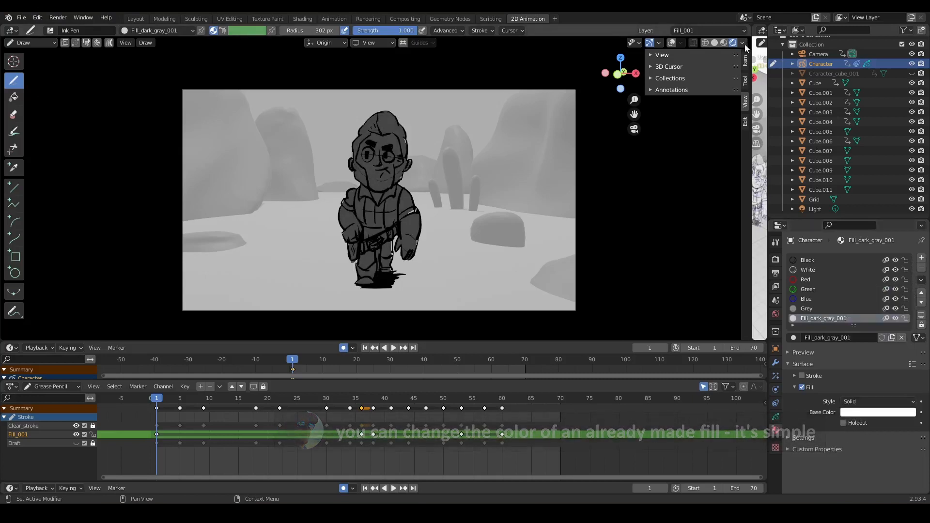
# Step: Toggle Scene Lights in the viewport shading options to compare how the scene looks lit and unlit
pyautogui.click(742, 43)
pyautogui.click(707, 91)
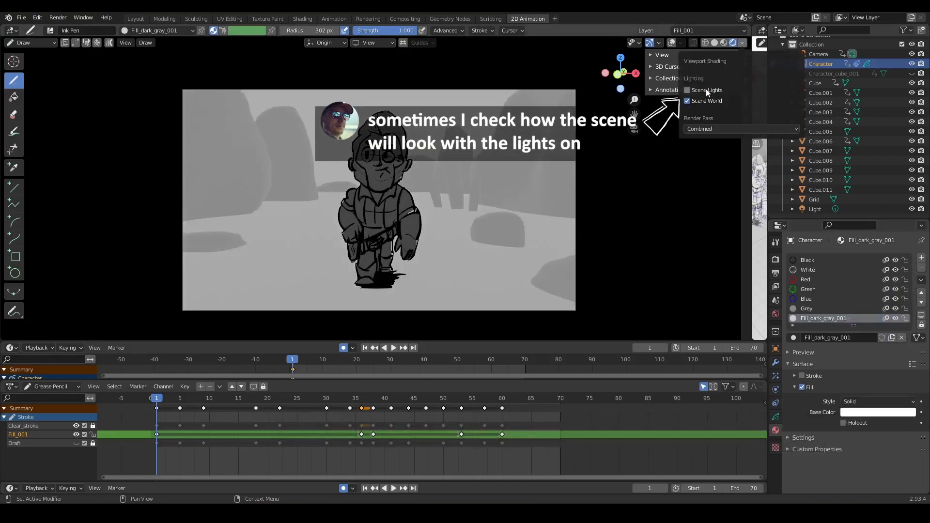
pyautogui.click(687, 90)
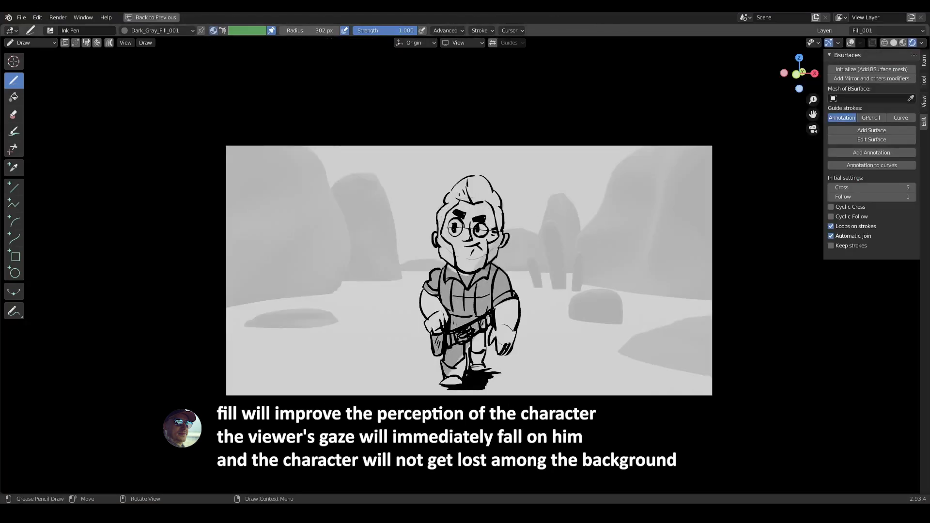
# Step: Paint dark gray fills over the character's hair and clothes on the Fill_001 keyframes through frame 60, saving the file
pyautogui.hotkey('ctrl', 's')
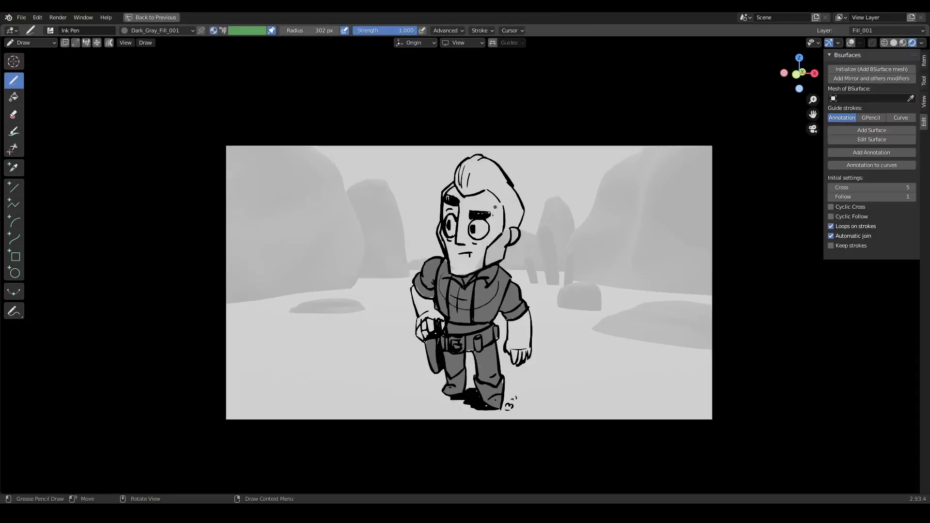
pyautogui.hotkey('ctrl', 'space')
pyautogui.hotkey('ctrl', 's')
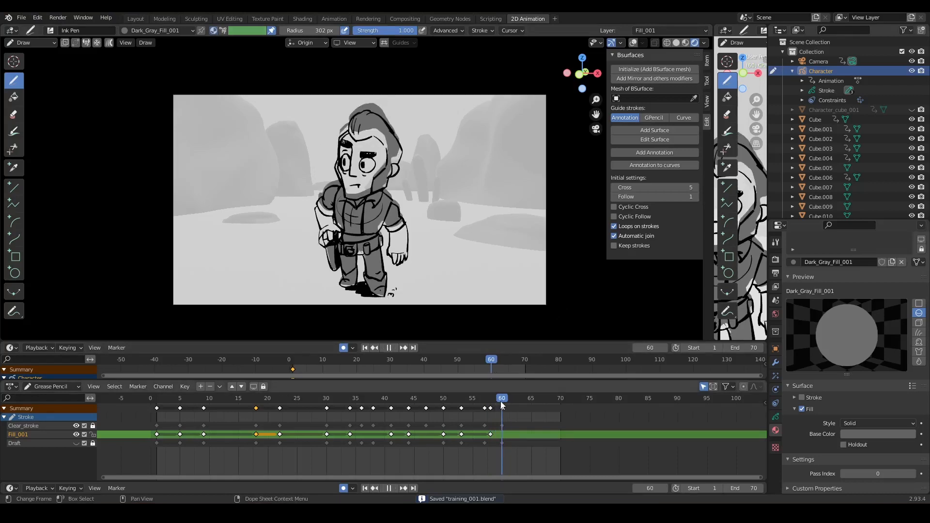
pyautogui.hotkey('ctrl', 'space')
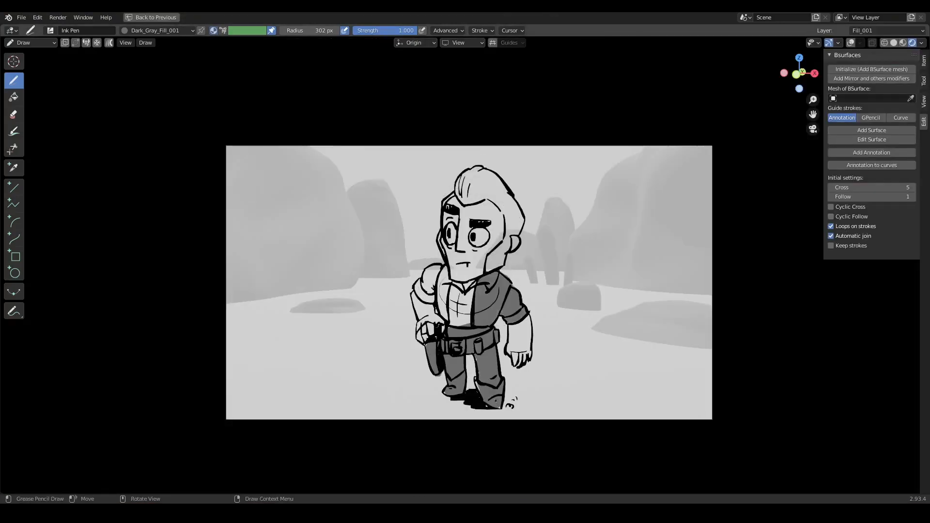
pyautogui.hotkey('ctrl', 'space')
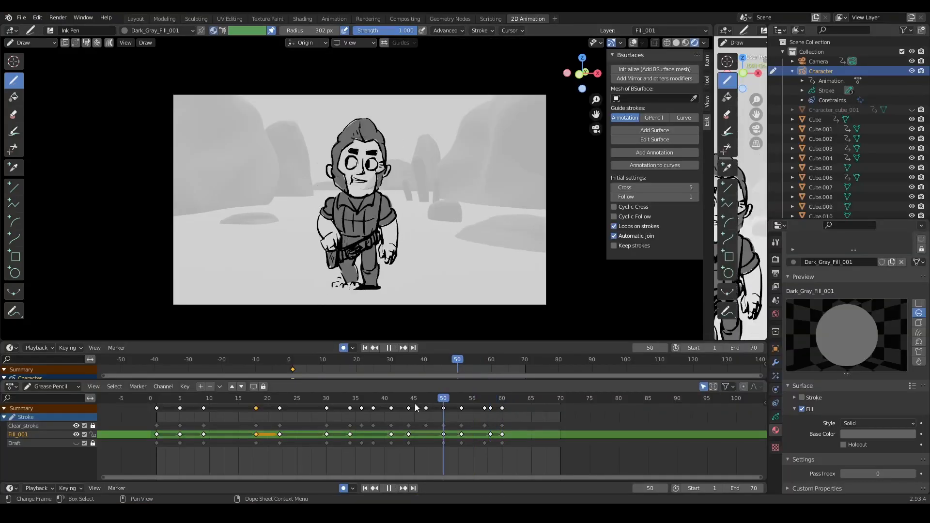
pyautogui.hotkey('ctrl', 'space')
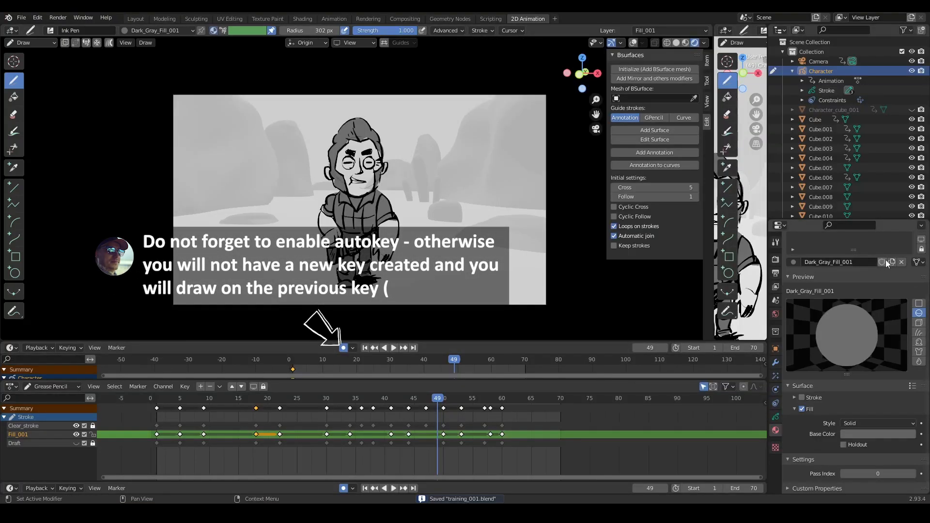
# Step: Add a material named Gray_Fill_001 with Stroke off, Fill on and a light gray base color
pyautogui.scroll(4, 886, 262)
pyautogui.click(921, 258)
pyautogui.click(826, 338)
pyautogui.doubleClick(853, 289)
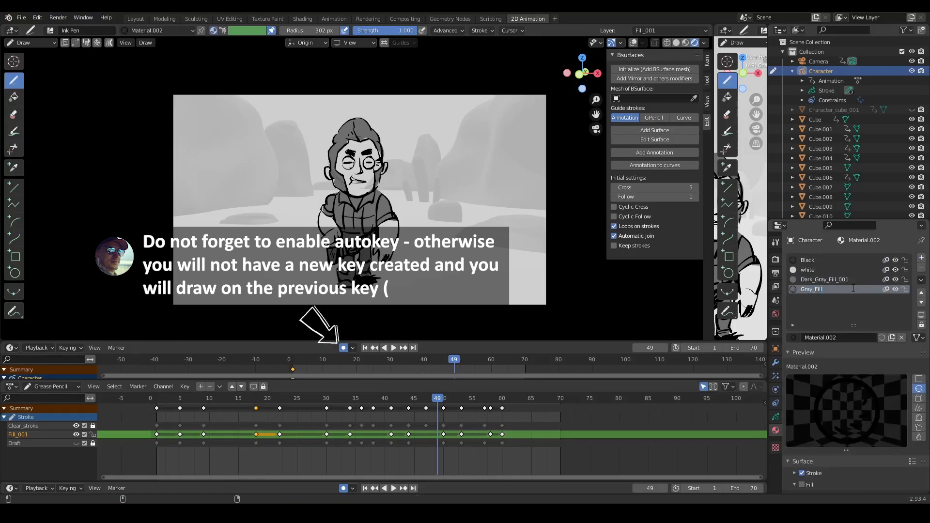
pyautogui.scroll(-4, 864, 446)
pyautogui.click(802, 409)
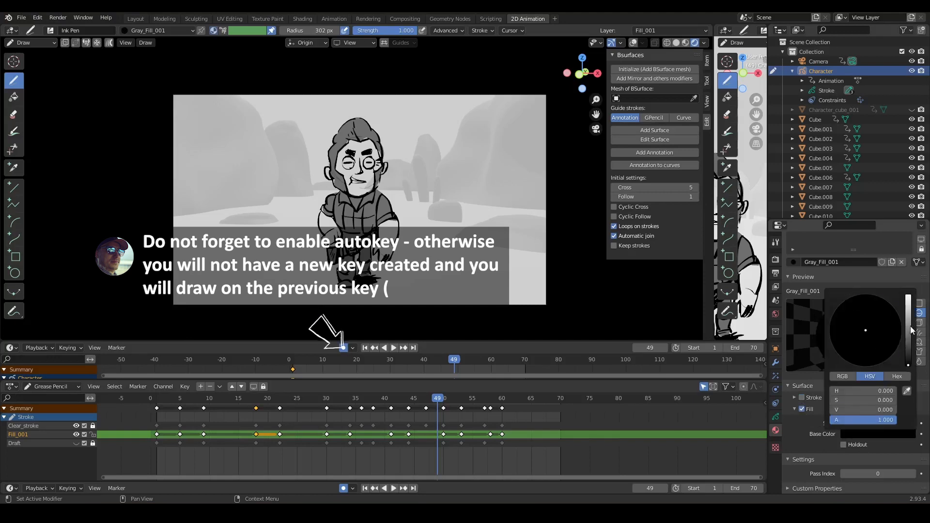
pyautogui.click(878, 434)
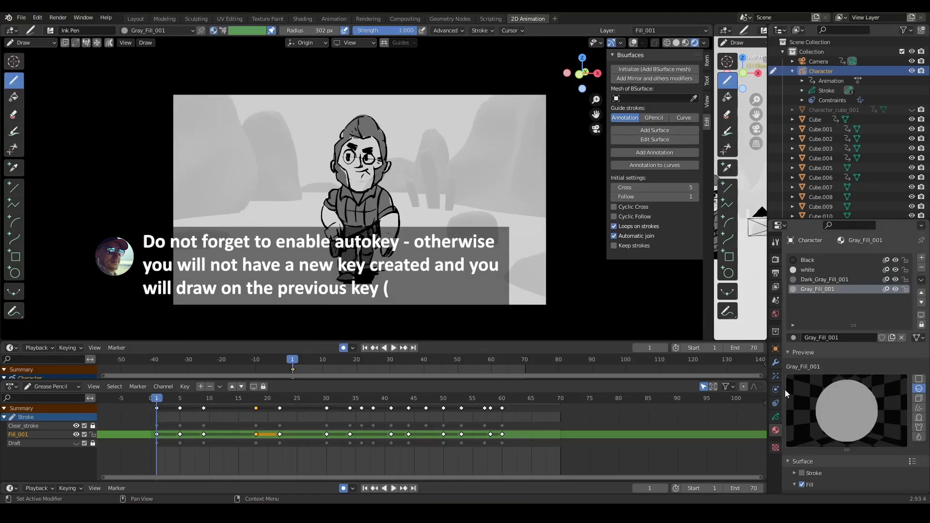
# Step: Add a Grease Pencil layer named Fill_Skin_001 and place it below Fill_001
pyautogui.click(776, 418)
pyautogui.click(922, 287)
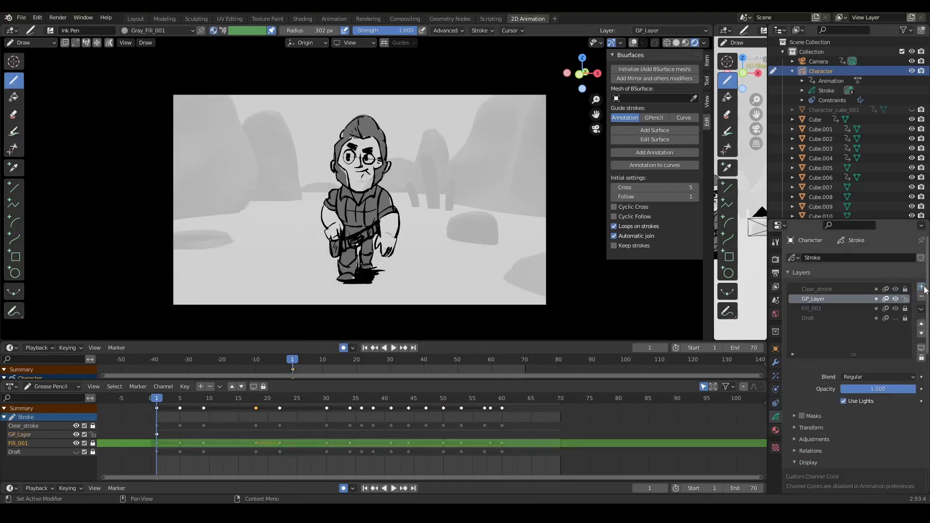
pyautogui.doubleClick(838, 300)
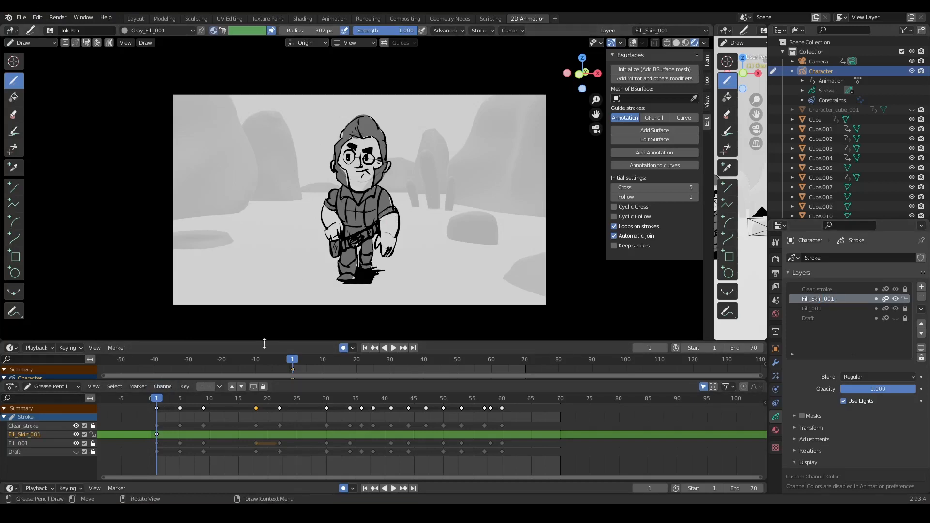
pyautogui.click(921, 333)
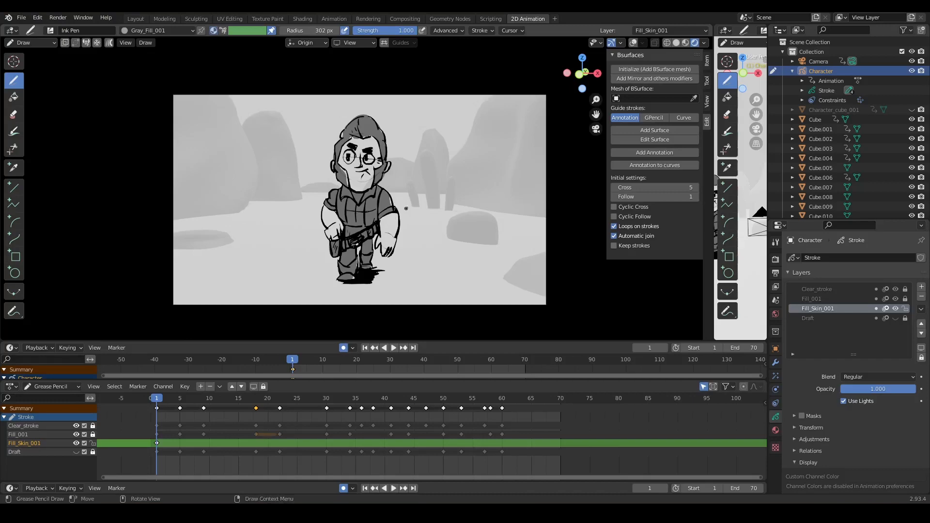
# Step: Paint gray skin fills on Fill_Skin_001 through frame 30, then switch the active material to Dark_Gray_Fill_001 and back to Gray_Fill_001
pyautogui.hotkey('ctrl', 'space')
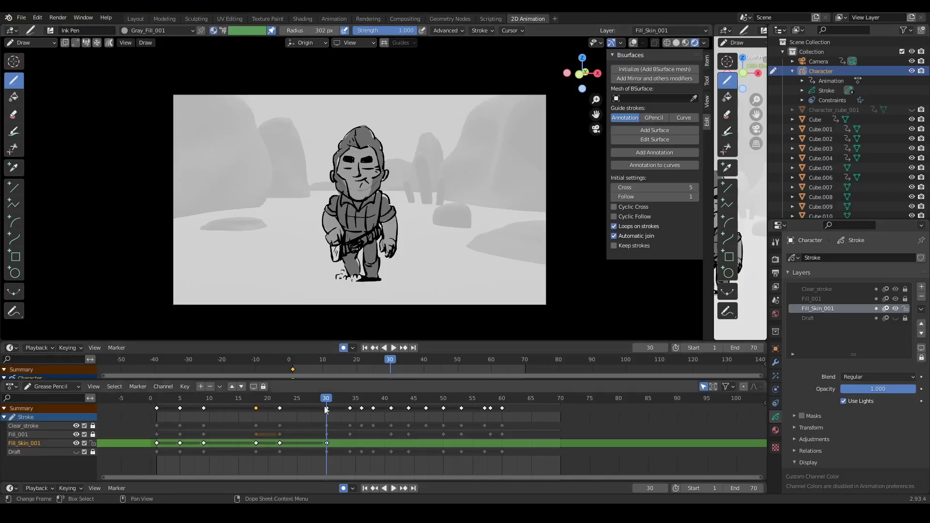
pyautogui.click(328, 434)
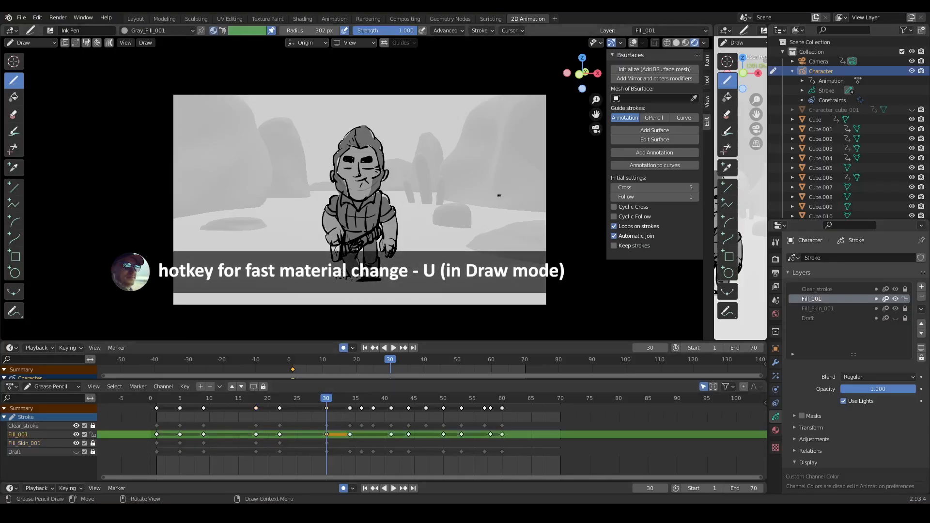
pyautogui.press('u')
pyautogui.click(487, 206)
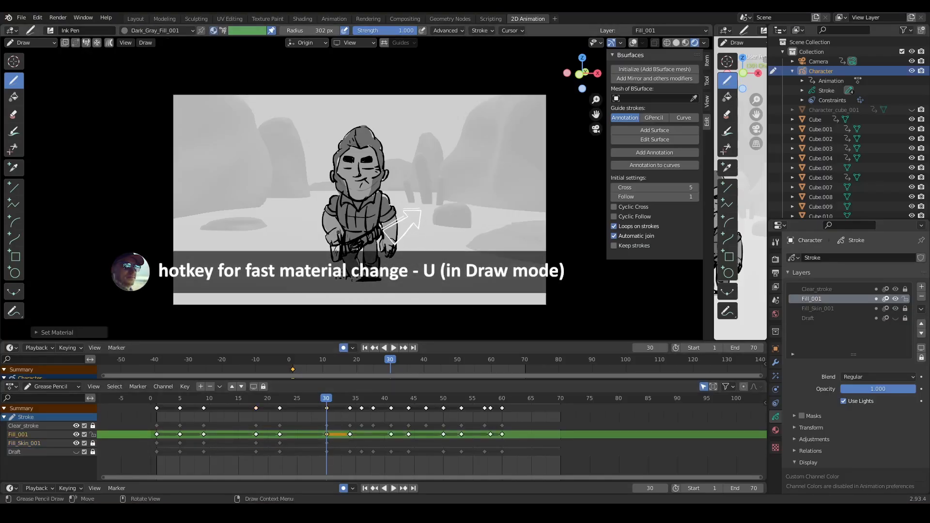
pyautogui.press('u')
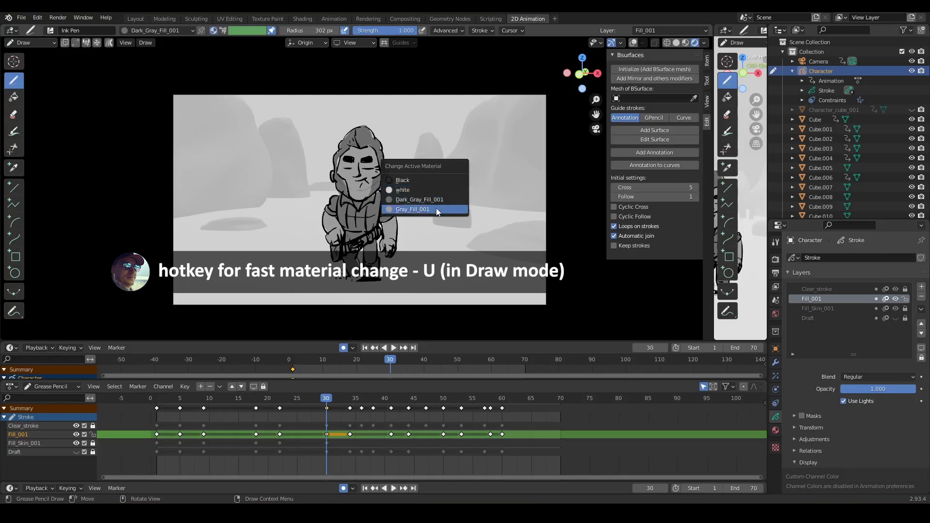
pyautogui.click(437, 208)
# Step: Fill the character's face and arms with Gray_Fill_001 on the Fill_Skin_001 layer in the final standing pose
pyautogui.click(349, 432)
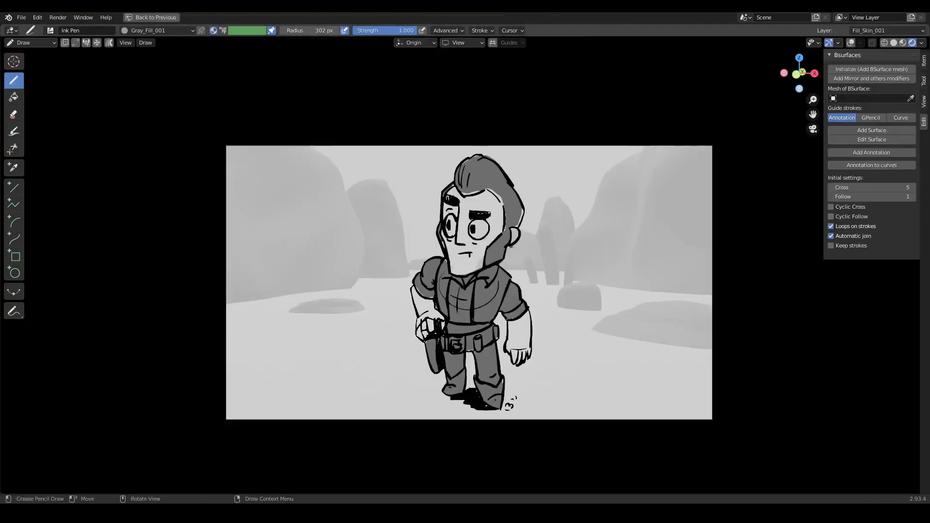
pyautogui.moveTo(484, 265); pyautogui.dragTo(504, 208)
pyautogui.moveTo(509, 323); pyautogui.dragTo(518, 349)
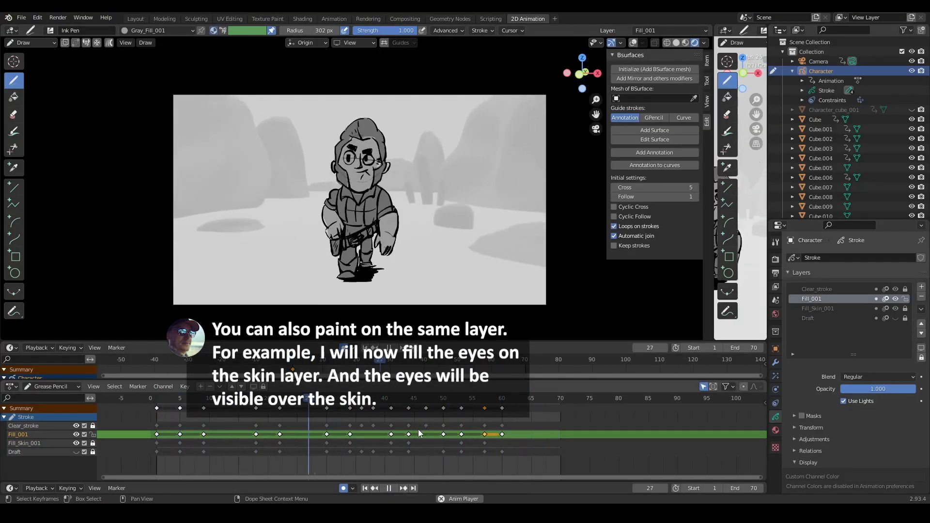
pyautogui.press('Escape')
# Step: Fill the character's eyes with the white material on the Fill_Skin_001 layer, working through its keyframes from frame 1
pyautogui.click(157, 443)
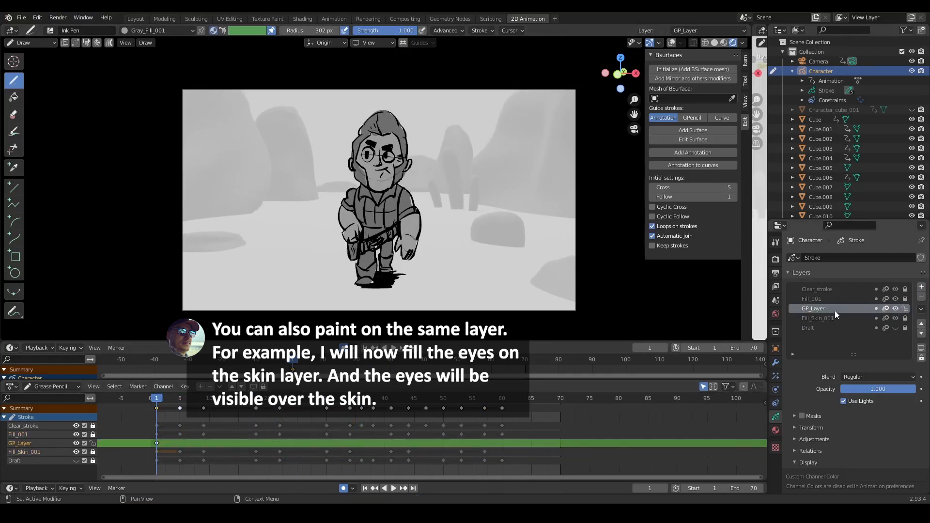
pyautogui.click(776, 430)
pyautogui.click(808, 270)
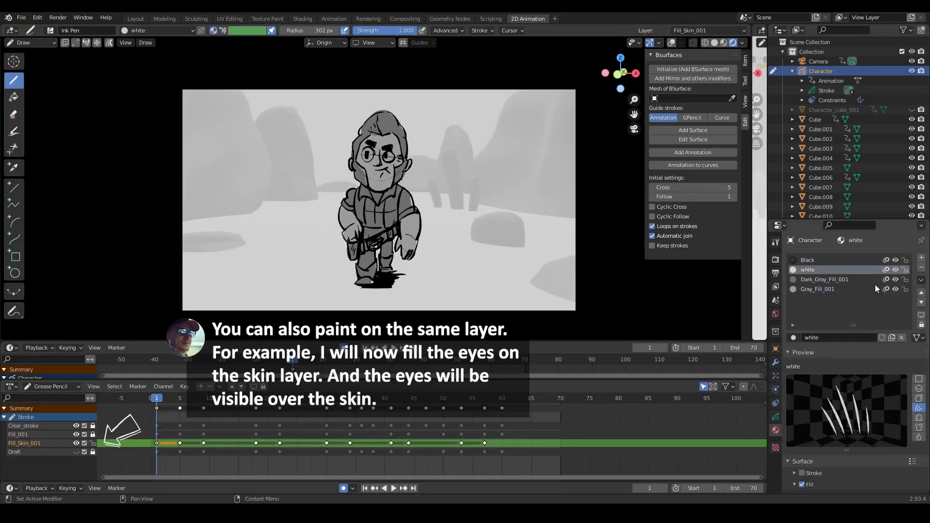
pyautogui.hotkey('ctrl', 'space')
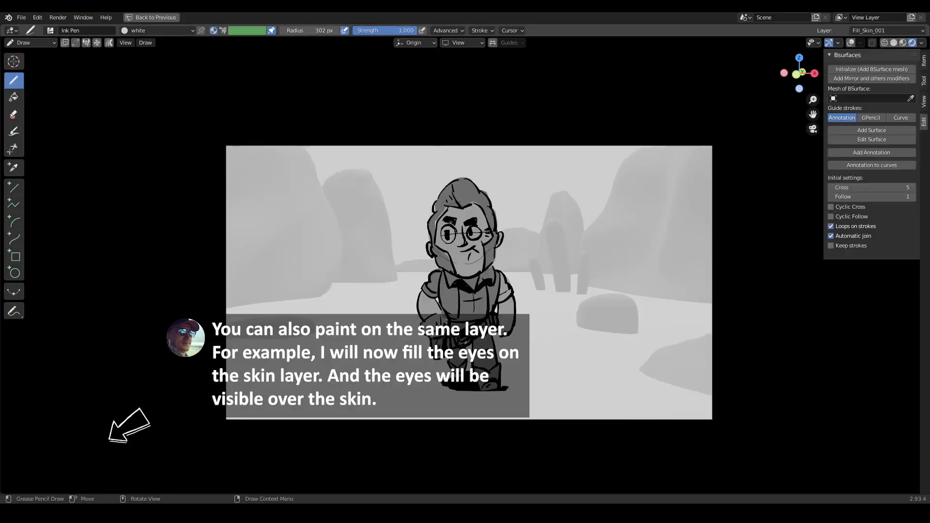
pyautogui.hotkey('ctrl', 'space')
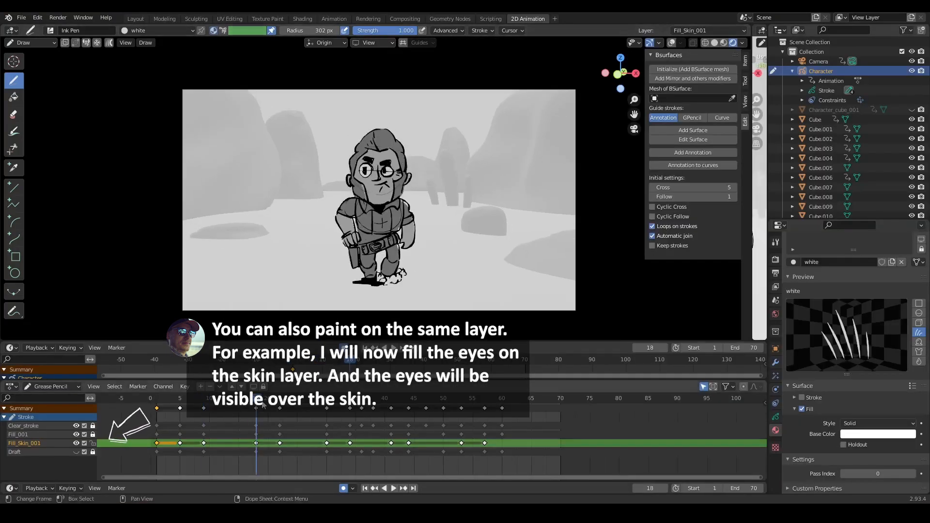
pyautogui.press('space')
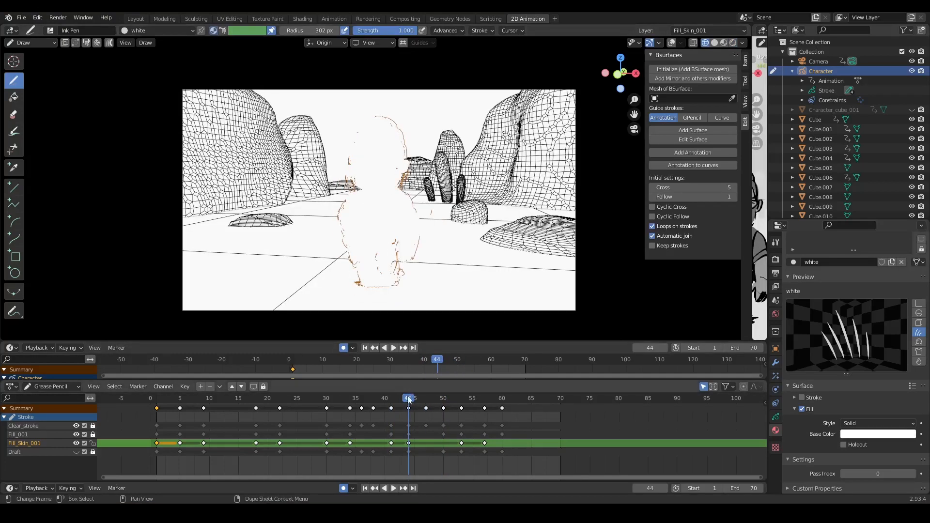
pyautogui.press('space')
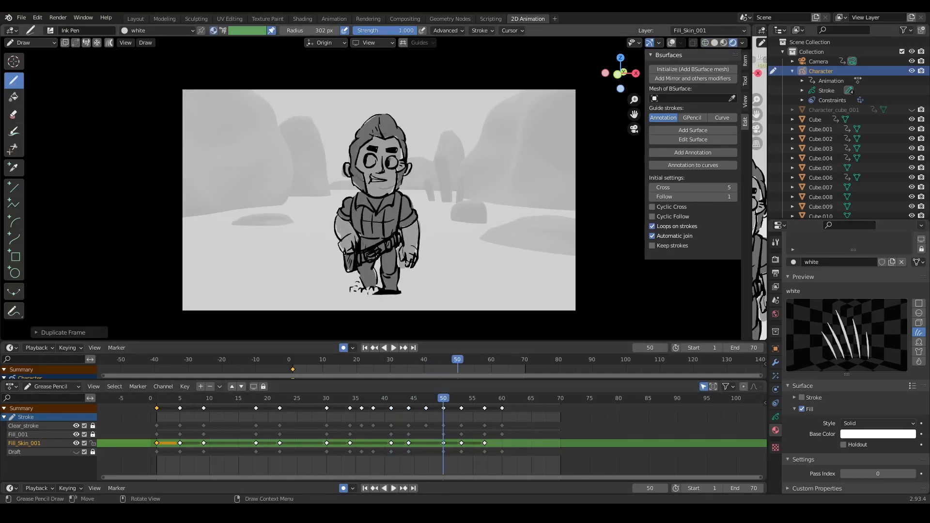
pyautogui.press('Up')
pyautogui.press('Up')
pyautogui.press('Up')
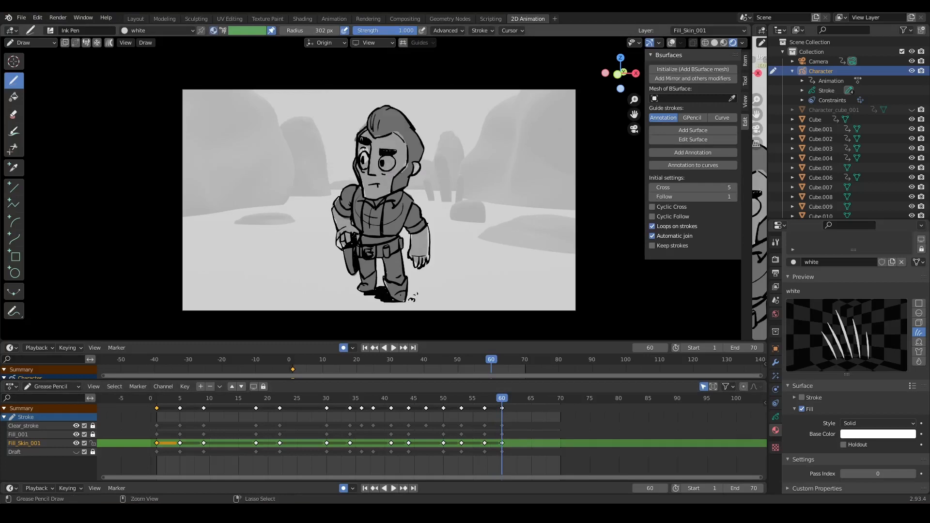
# Step: Switch between the fill layers at frame 60 and make Dark_Gray_Fill_001 the active material on Fill_001
pyautogui.press('pageup')
pyautogui.press('pageup')
pyautogui.press('pagedown')
pyautogui.press('u')
pyautogui.click(480, 158)
pyautogui.press('u')
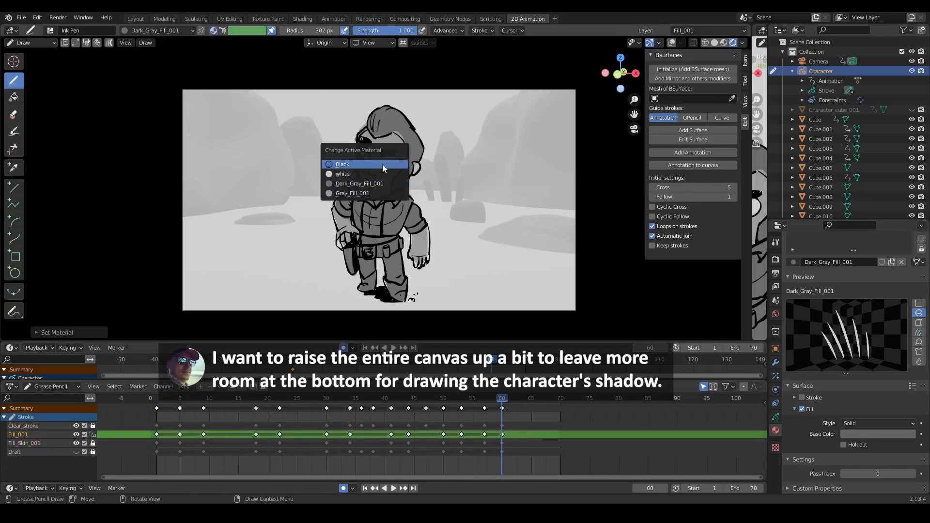
pyautogui.click(383, 184)
pyautogui.press('pagedown')
pyautogui.press('u')
pyautogui.click(441, 198)
pyautogui.moveTo(463, 399); pyautogui.dragTo(428, 416)
pyautogui.press('pageup')
# Step: Move the whole character slightly upward in Object Mode at frame 1, then play the animation to check it
pyautogui.hotkey('shift', 'Left')
pyautogui.hotkey('ctrl', 'Tab')
pyautogui.moveTo(378, 176); pyautogui.dragTo(385, 166)
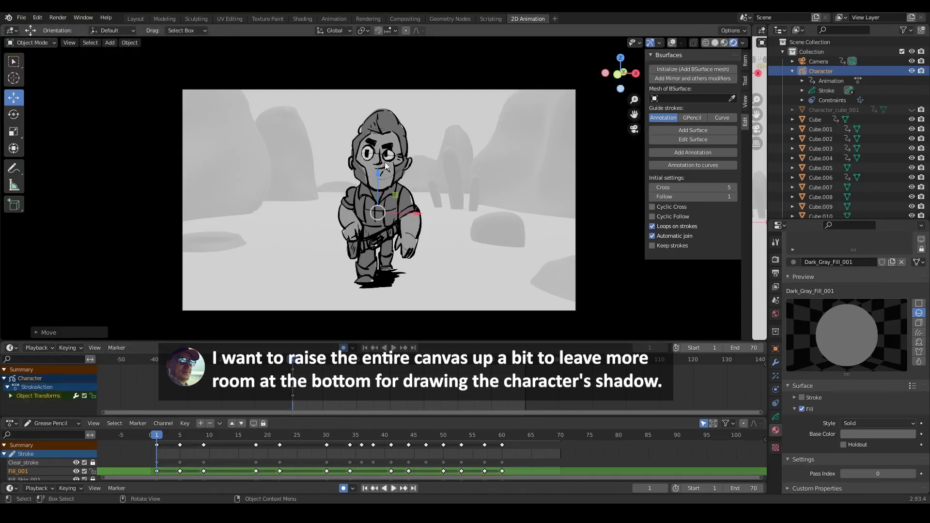
pyautogui.press('space')
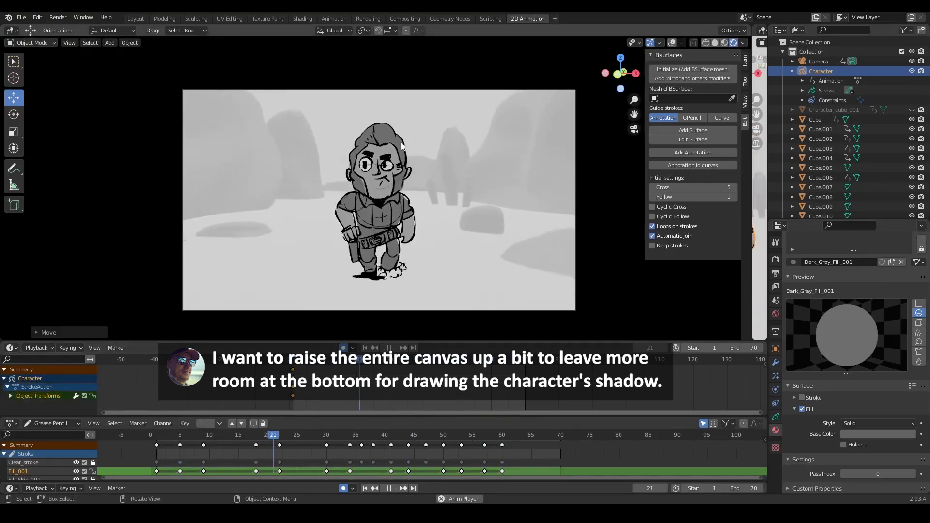
pyautogui.press('space')
# Step: Return to Draw Mode, choose the Black material and make Clear_stroke the active layer
pyautogui.moveTo(192, 435)
pyautogui.mouseDown()
pyautogui.moveTo(168, 435)
pyautogui.moveTo(180, 434)
pyautogui.mouseUp()
pyautogui.moveTo(329, 418); pyautogui.dragTo(329, 388)
pyautogui.hotkey('ctrl', 'Tab')
pyautogui.click(438, 168)
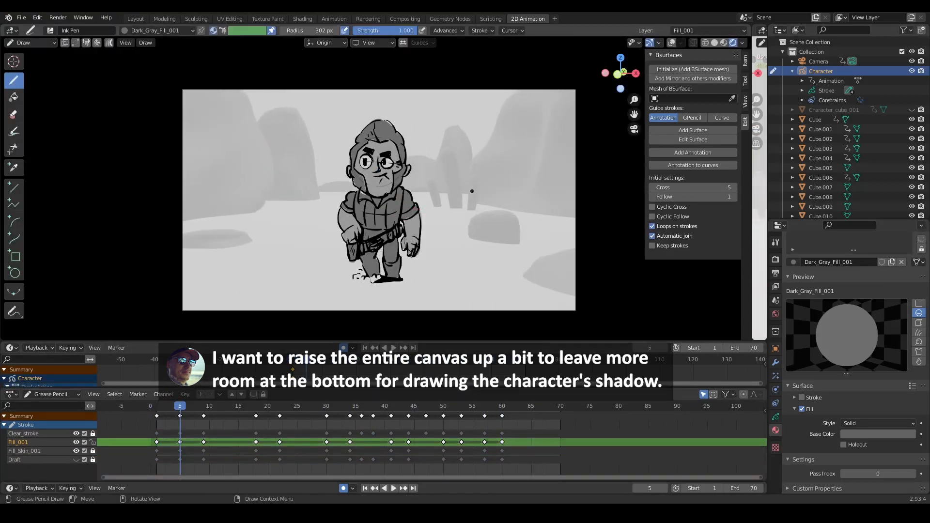
pyautogui.press('u')
pyautogui.click(466, 191)
pyautogui.click(202, 432)
# Step: Draw a solid black ground shadow beneath the character's feet on successive Clear_stroke keyframes, checking it in playback
pyautogui.hotkey('ctrl', 'space')
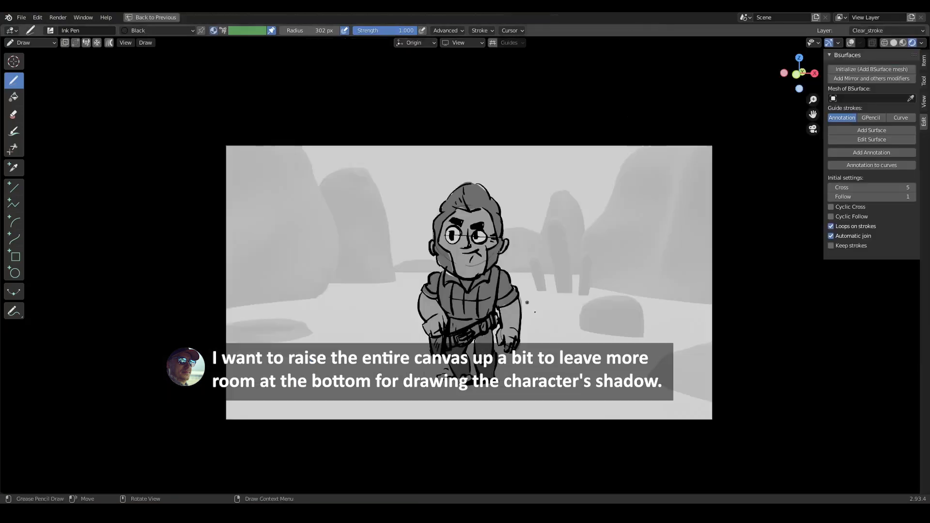
pyautogui.hotkey('ctrl', 'space')
pyautogui.click(156, 406)
pyautogui.hotkey('ctrl', 'space')
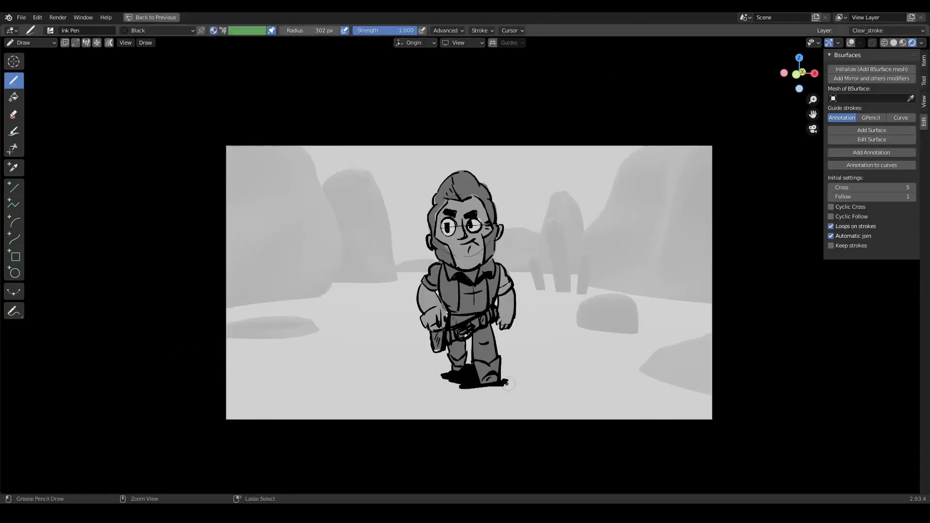
pyautogui.hotkey('ctrl', 'space')
pyautogui.press('space')
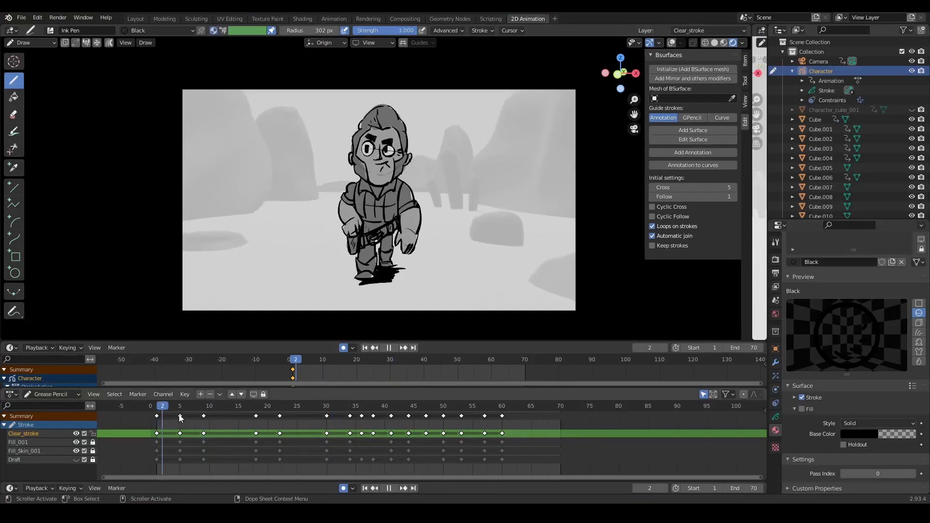
pyautogui.hotkey('ctrl', 'space')
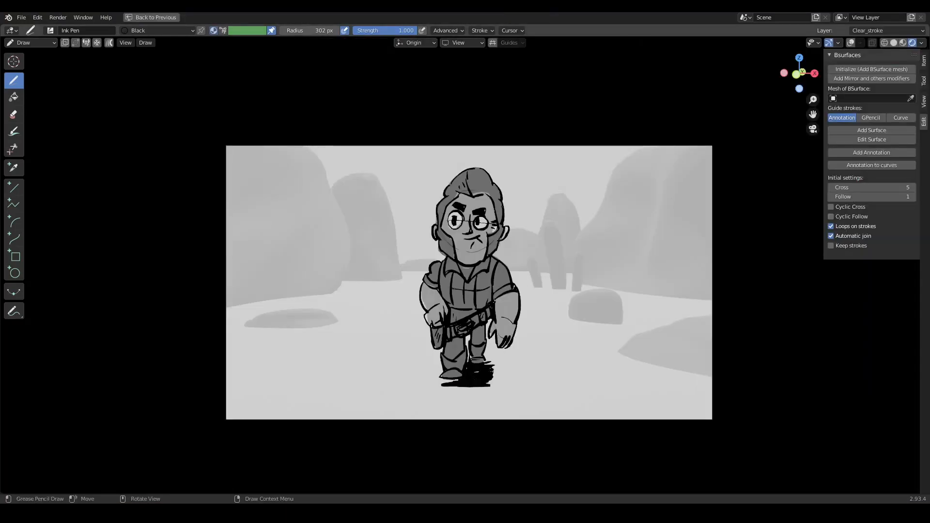
pyautogui.hotkey('ctrl', 'space')
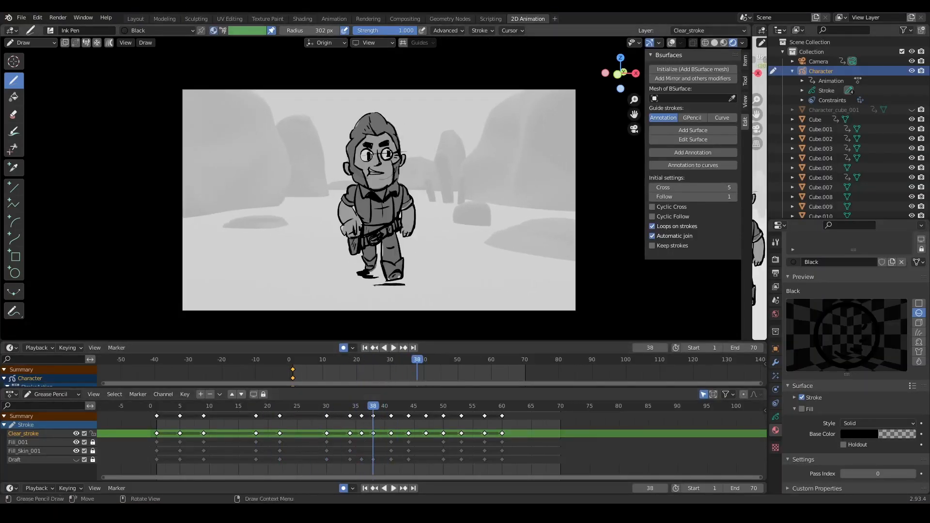
# Step: Reuse the shadow strokes in Edit Mode by pasting them onto the Clear_stroke keyframe at frame 34
pyautogui.click(359, 407)
pyautogui.moveTo(373, 411); pyautogui.dragTo(382, 414)
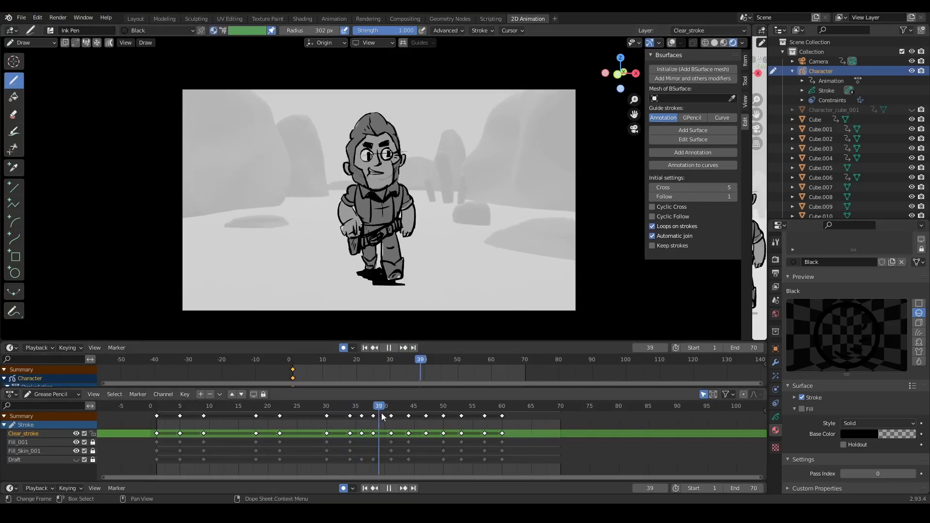
pyautogui.press('Tab')
pyautogui.press('Escape')
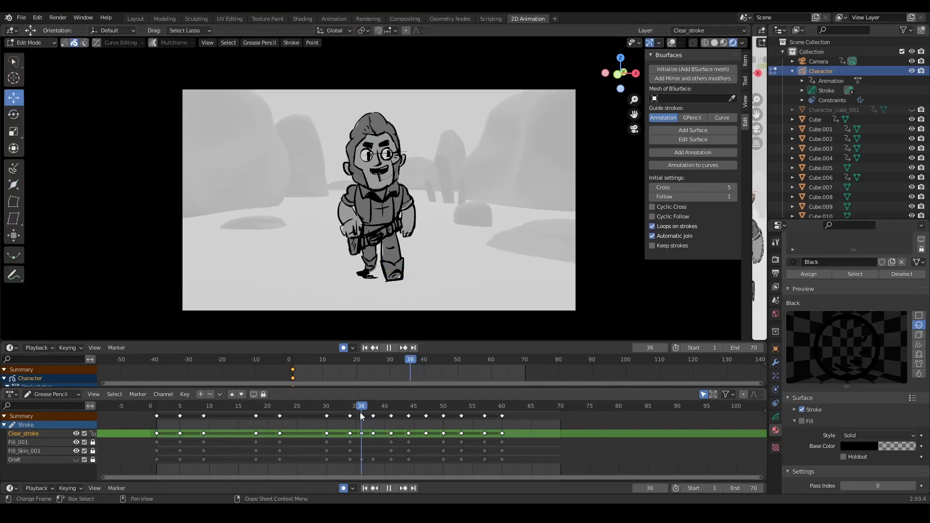
pyautogui.press('Down')
pyautogui.hotkey('ctrl', 'Tab')
pyautogui.press('Tab')
pyautogui.hotkey('ctrl', 'v')
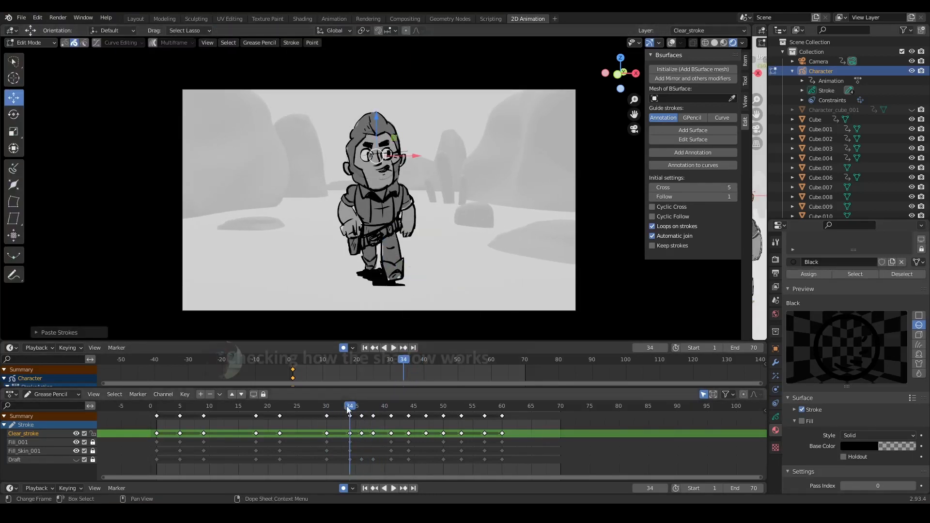
pyautogui.moveTo(349, 407); pyautogui.dragTo(360, 407)
# Step: Play and scrub through the animation to check how the ground shadow works, returning to Draw Mode
pyautogui.press('space')
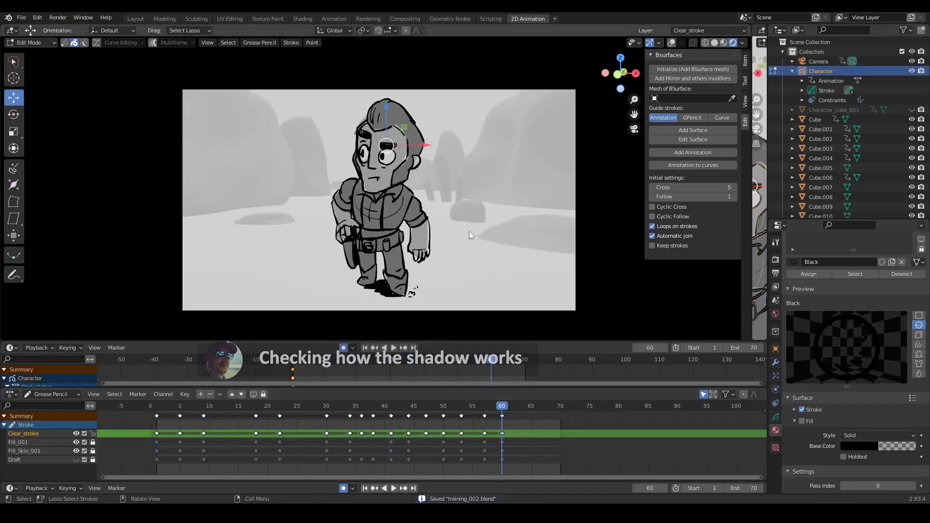
pyautogui.press('space')
pyautogui.press('Tab')
pyautogui.moveTo(268, 407); pyautogui.dragTo(221, 438)
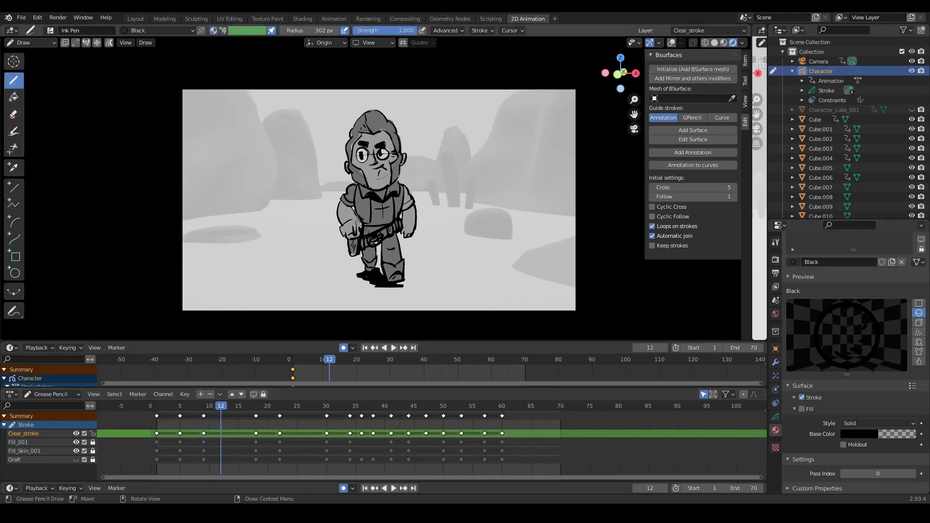
pyautogui.moveTo(163, 409); pyautogui.dragTo(221, 419)
# Step: Duplicate the Clear_stroke drawing at frame 12, clear its legs and shadow, and show overlays in Material Preview shading
pyautogui.hotkey('ctrl', 'space')
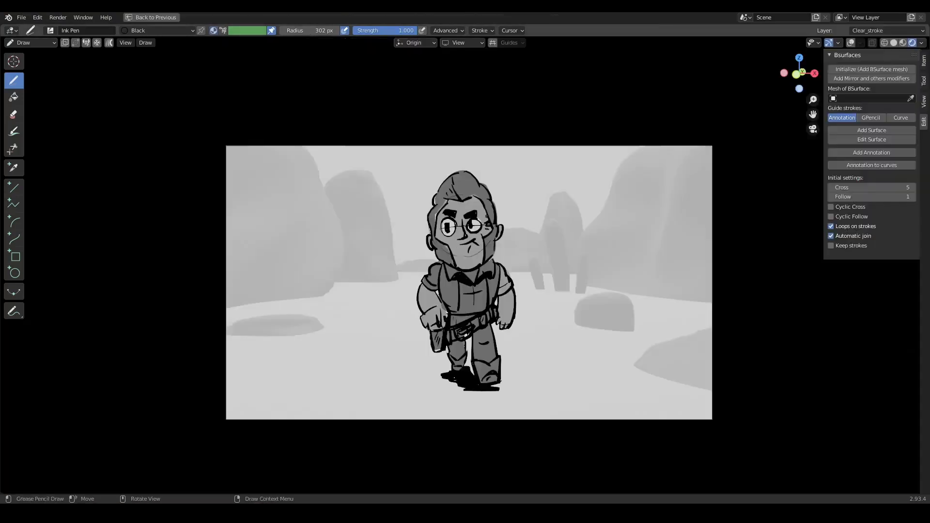
pyautogui.hotkey('ctrl', 'space')
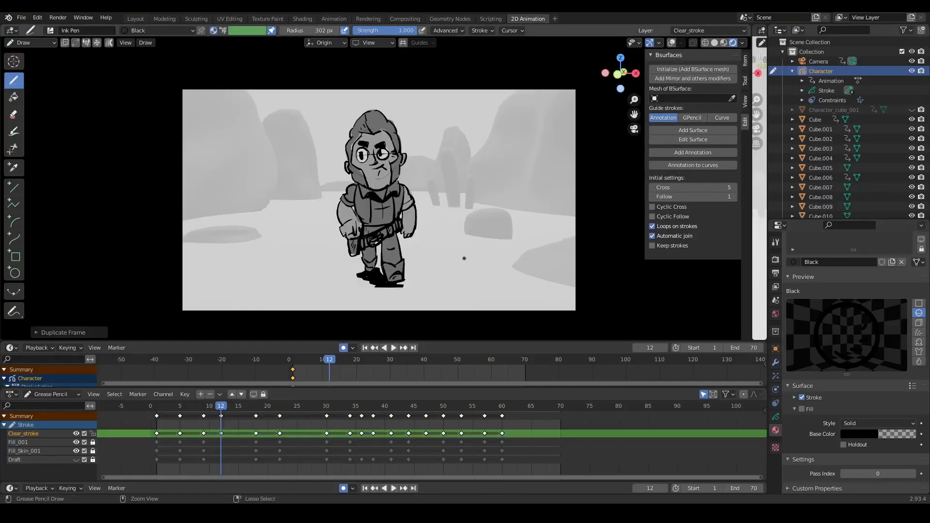
pyautogui.hotkey('ctrl', 'space')
pyautogui.hotkey('ctrl', 'space')
pyautogui.hotkey('ctrl', 'space')
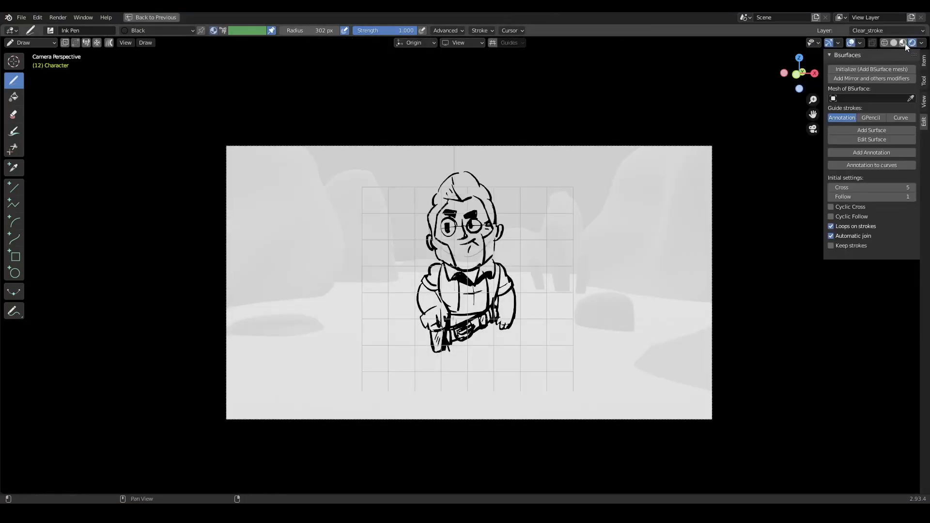
pyautogui.click(904, 43)
pyautogui.press('Home')
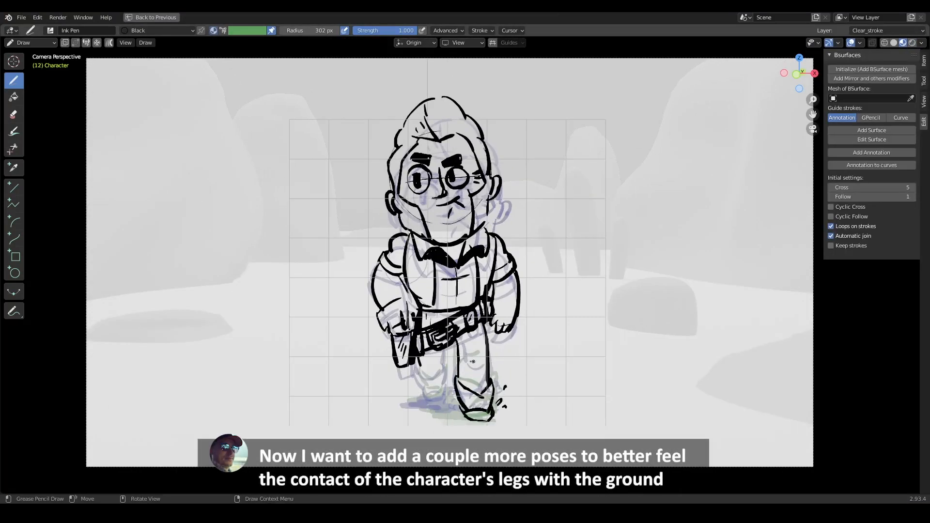
# Step: Adjust the strokes vertically in Edit Mode and draw new legs with small dust marks at frame 12
pyautogui.hotkey('ctrl', 'Tab')
pyautogui.press('g')
pyautogui.press('z')
pyautogui.click(500, 387)
pyautogui.press('Tab')
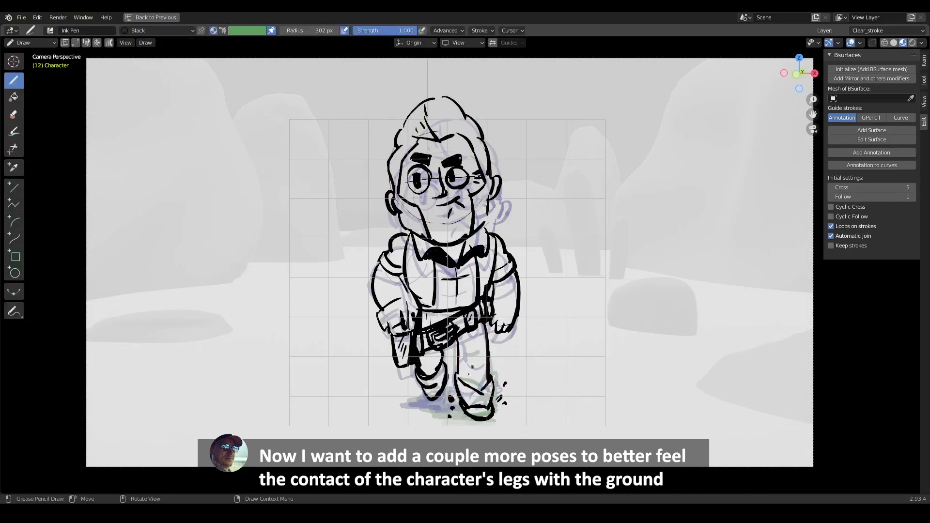
# Step: Check the new pose in playback, then rework its legs and add a black ground shadow at frame 12
pyautogui.hotkey('ctrl', 'space')
pyautogui.press('space')
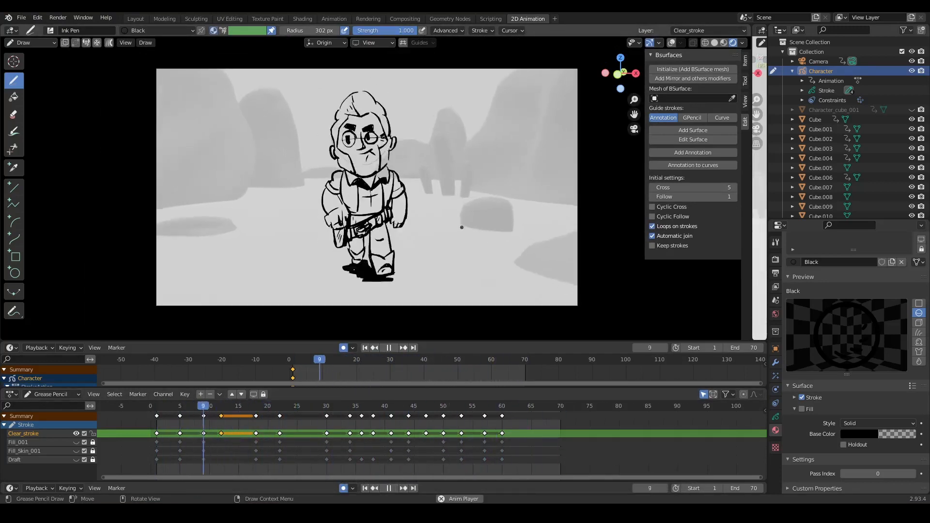
pyautogui.press('space')
pyautogui.moveTo(221, 407); pyautogui.dragTo(226, 407)
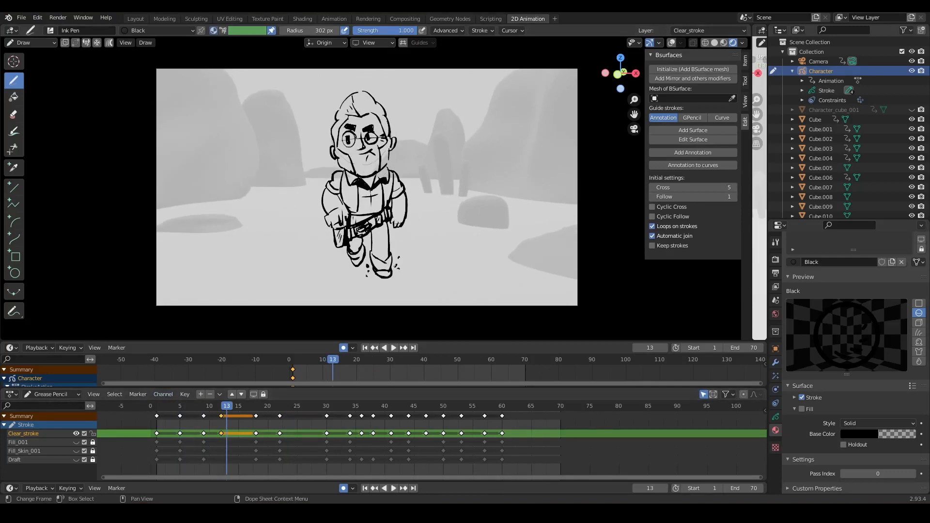
pyautogui.hotkey('ctrl', 'space')
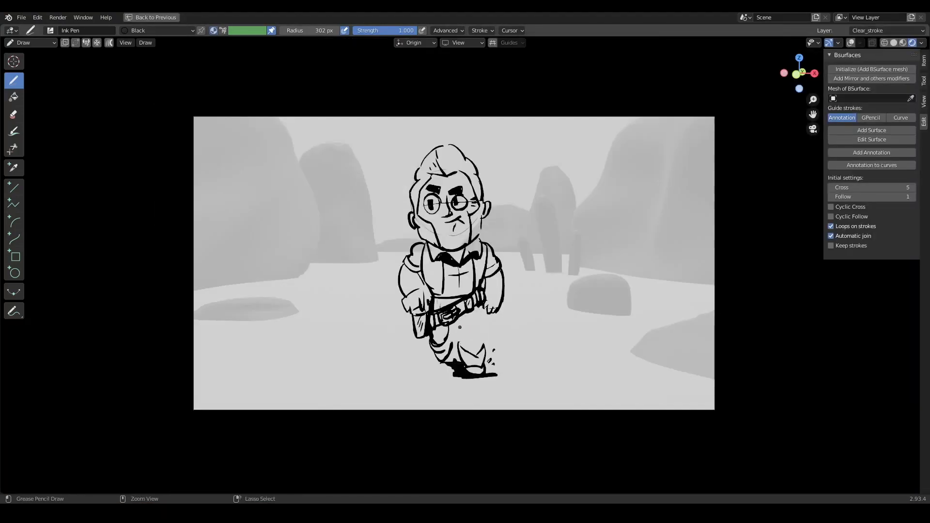
pyautogui.hotkey('ctrl', 'space')
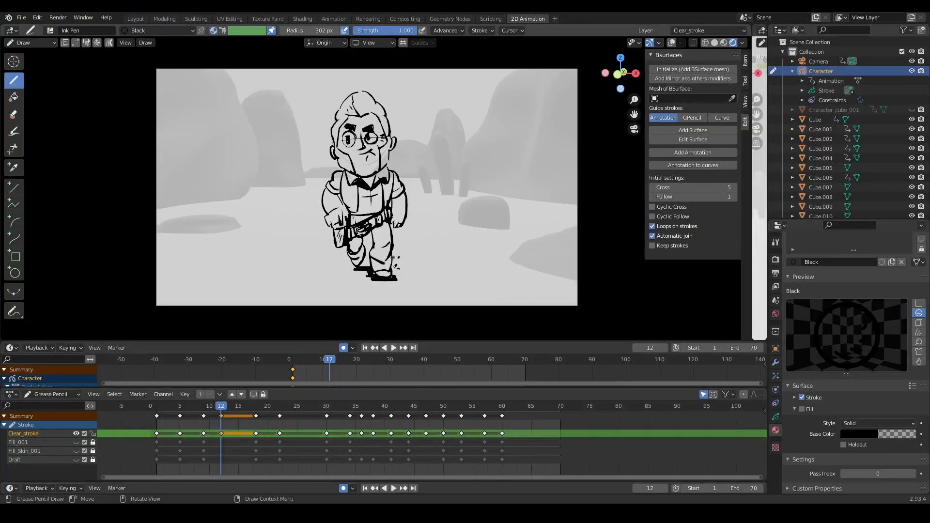
# Step: Shear the character's strokes slightly at frame 12 in Edit Mode, then switch back to the Move tool
pyautogui.press('space')
pyautogui.hotkey('ctrl', 'Tab')
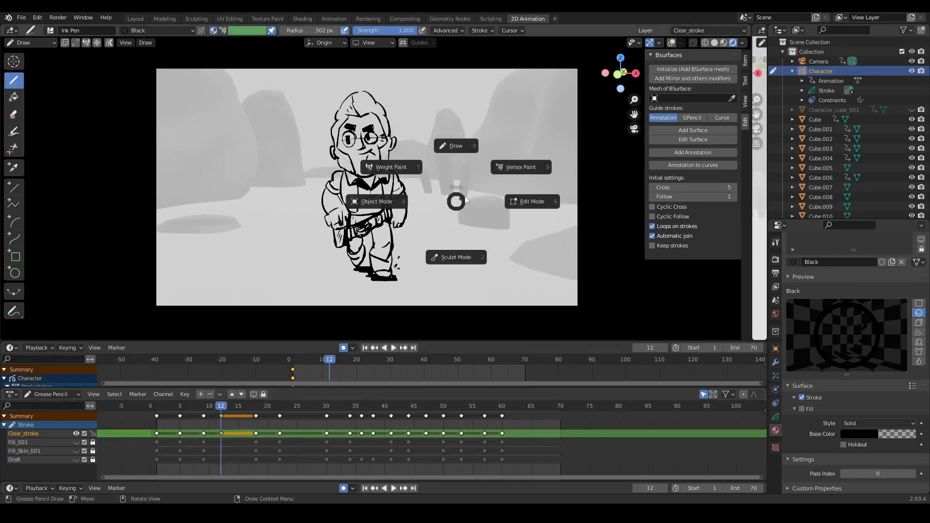
pyautogui.click(533, 201)
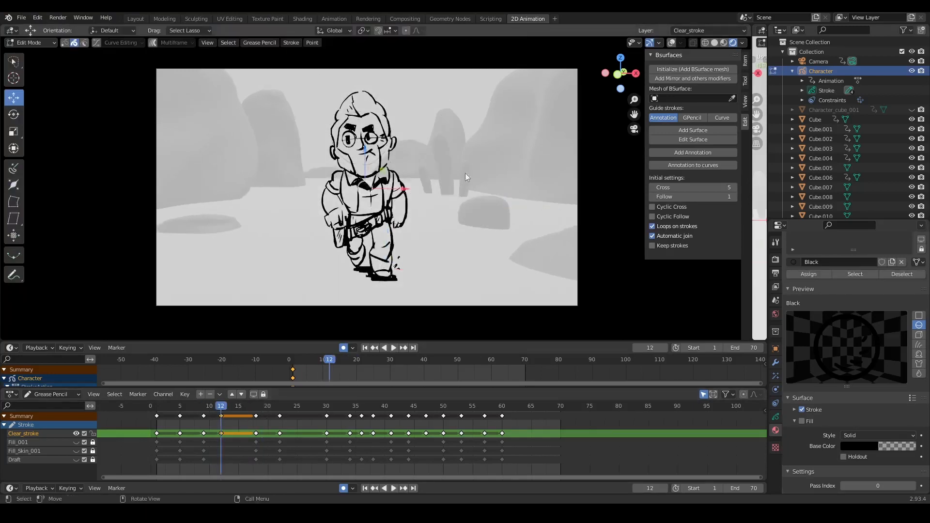
pyautogui.hotkey('shift', 'space')
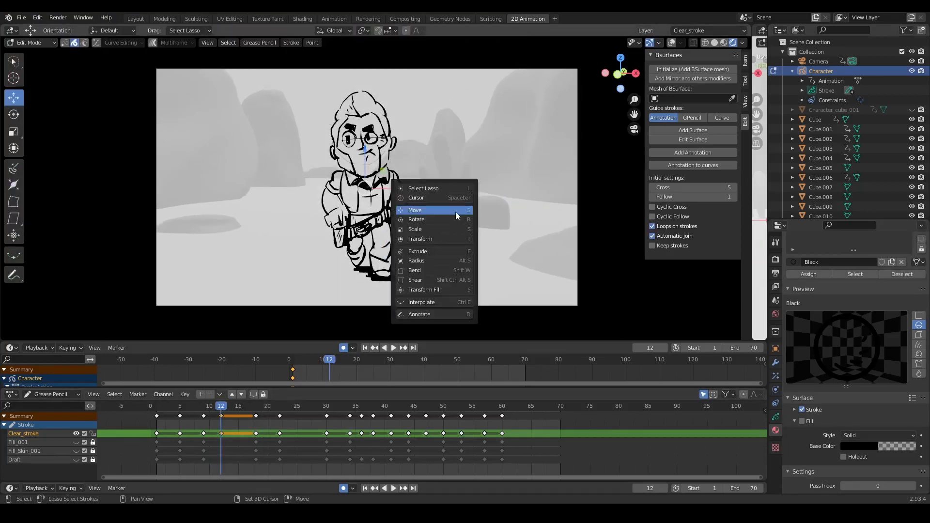
pyautogui.click(428, 277)
pyautogui.moveTo(417, 159); pyautogui.dragTo(429, 164)
pyautogui.hotkey('shift', 'space')
pyautogui.click(424, 95)
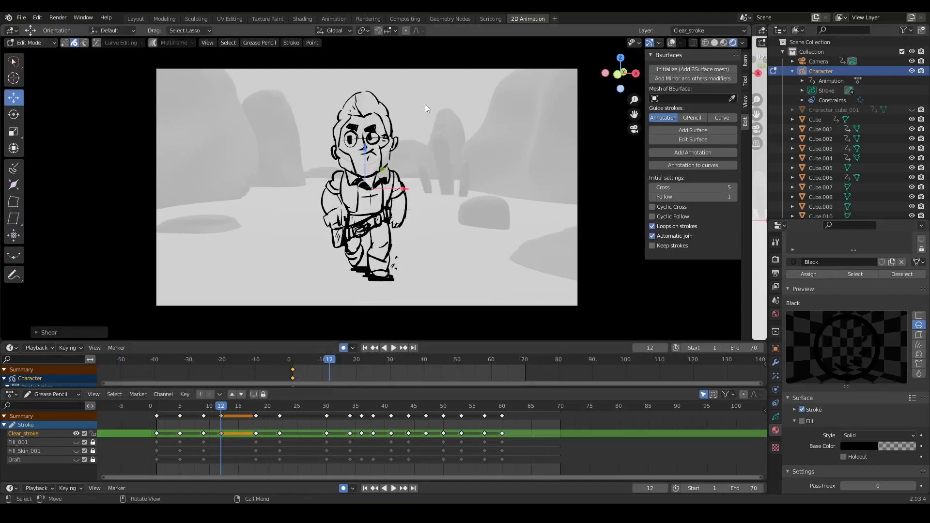
# Step: Move the new pose's keyframe to frame 15, play the animation to check it, and go to frame 28
pyautogui.press('space')
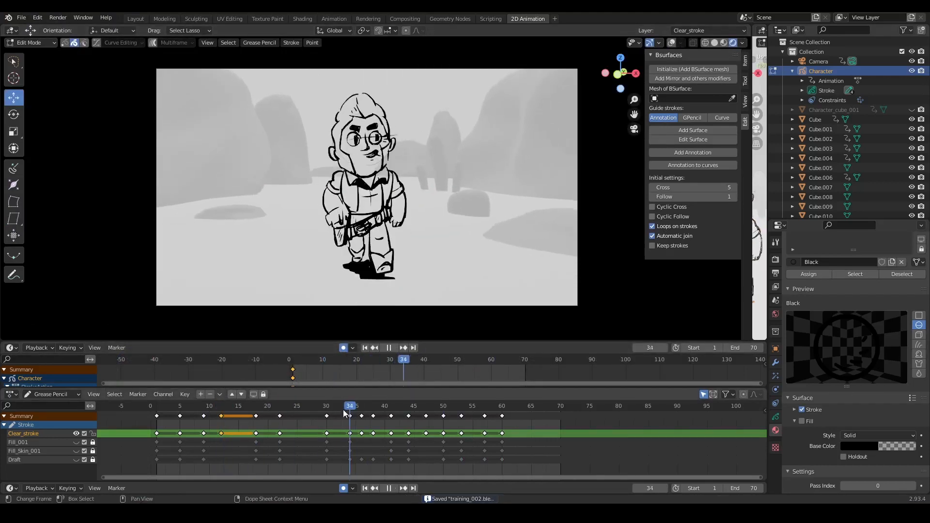
pyautogui.click(311, 446)
pyautogui.press('space')
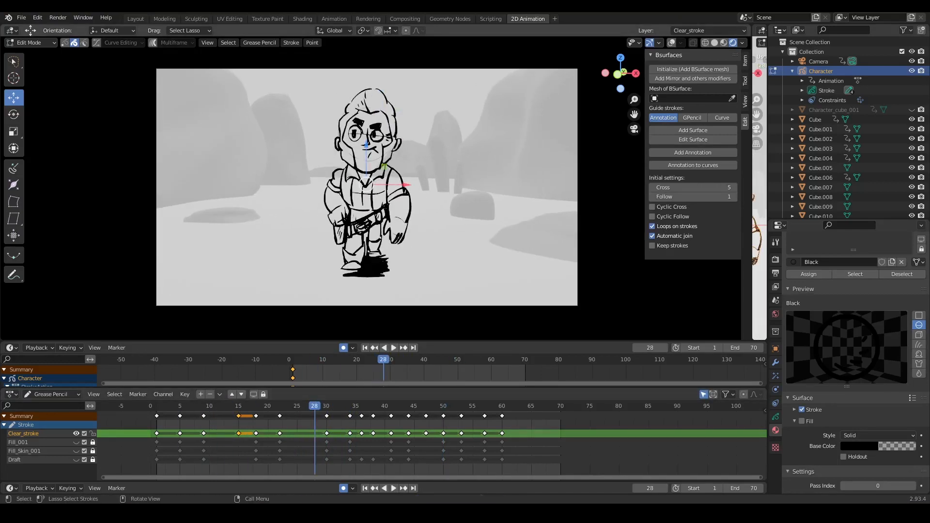
# Step: Duplicate the drawing at frame 28, erase its legs and shadow, and show overlays in Material Preview shading
pyautogui.press('Tab')
pyautogui.hotkey('ctrl', 'space')
pyautogui.hotkey('shift', 'd')
pyautogui.moveTo(457, 363)
pyautogui.keyDown('ctrl'); pyautogui.mouseDown()
pyautogui.moveTo(467, 357)
pyautogui.moveTo(460, 368)
pyautogui.mouseUp(); pyautogui.keyUp('ctrl')
pyautogui.hotkey('ctrl', 'z')
pyautogui.click(851, 42)
pyautogui.click(903, 43)
pyautogui.scroll(2, 501, 254)
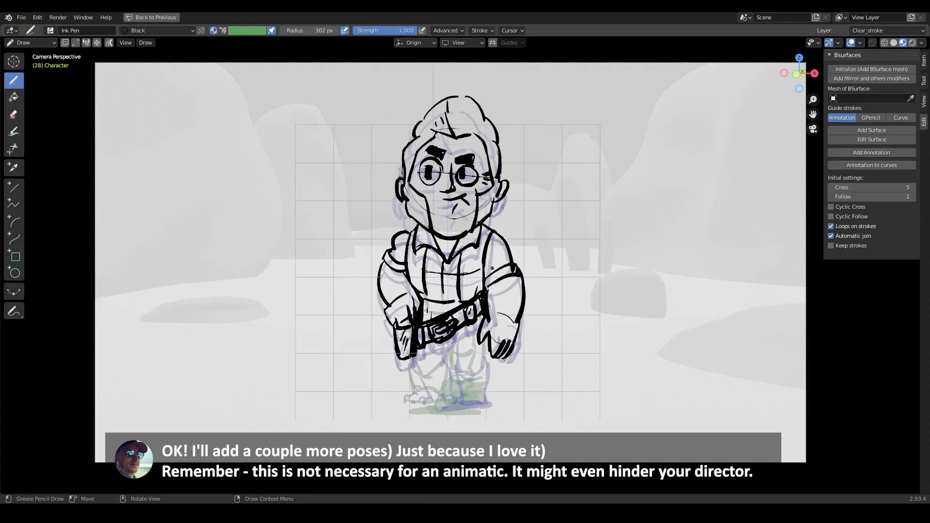
# Step: Adjust the strokes vertically, then draw the new front leg at frame 28 and trim its excess lines
pyautogui.press('Tab')
pyautogui.press('g')
pyautogui.press('z')
pyautogui.click(448, 359)
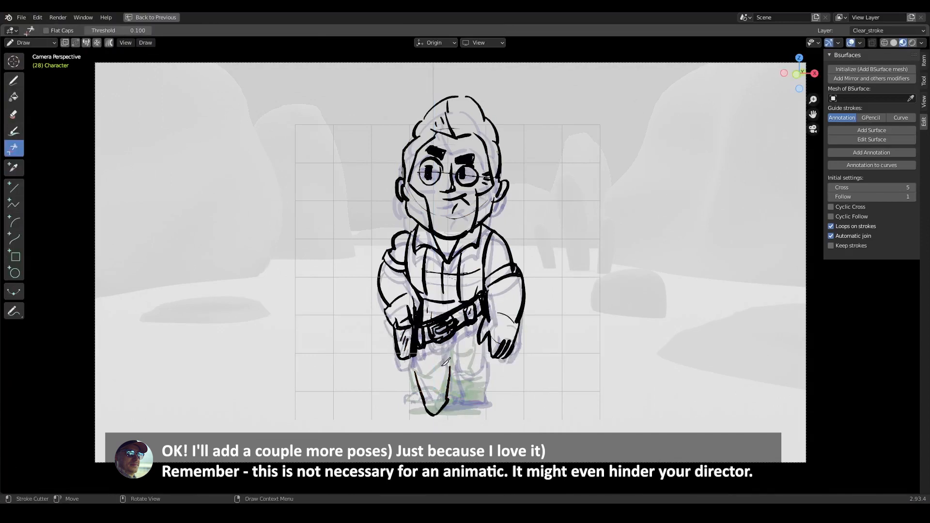
pyautogui.press('Tab')
pyautogui.moveTo(417, 381)
pyautogui.mouseDown()
pyautogui.moveTo(444, 377)
pyautogui.moveTo(448, 401)
pyautogui.mouseUp()
pyautogui.moveTo(449, 401); pyautogui.dragTo(436, 417)
pyautogui.moveTo(421, 375); pyautogui.dragTo(434, 372)
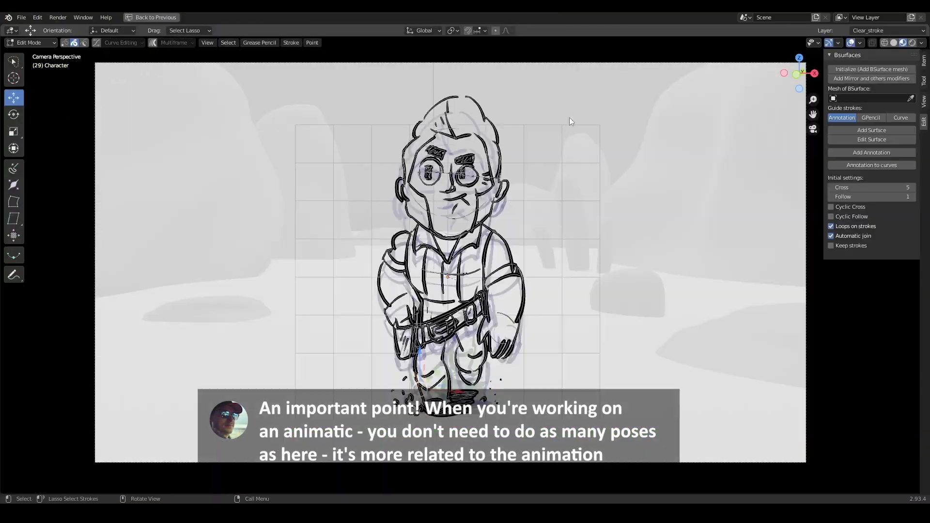
pyautogui.press('a')
pyautogui.press('s')
pyautogui.press('z')
pyautogui.rightClick(437, 239)
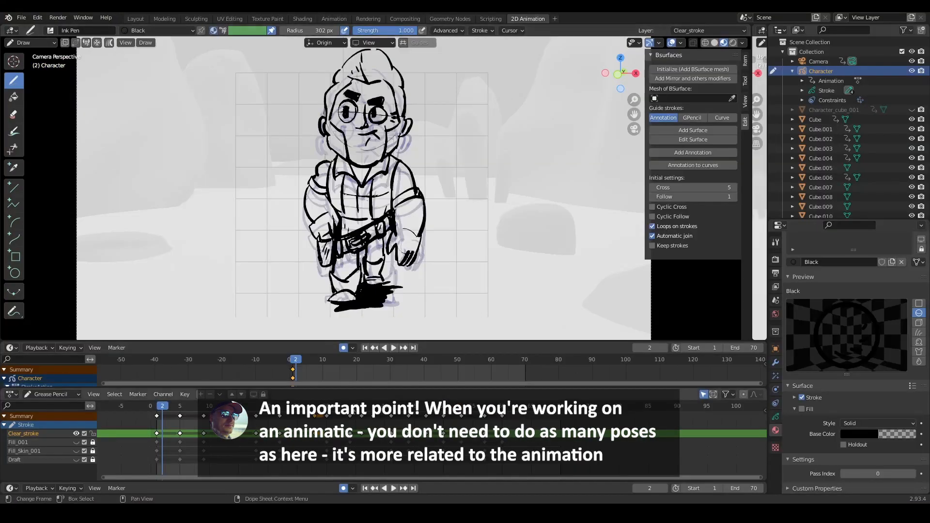
# Step: Build an extra walking pose at frame 48 by pasting leg and shadow strokes, then check it in playback
pyautogui.moveTo(208, 399); pyautogui.dragTo(447, 399)
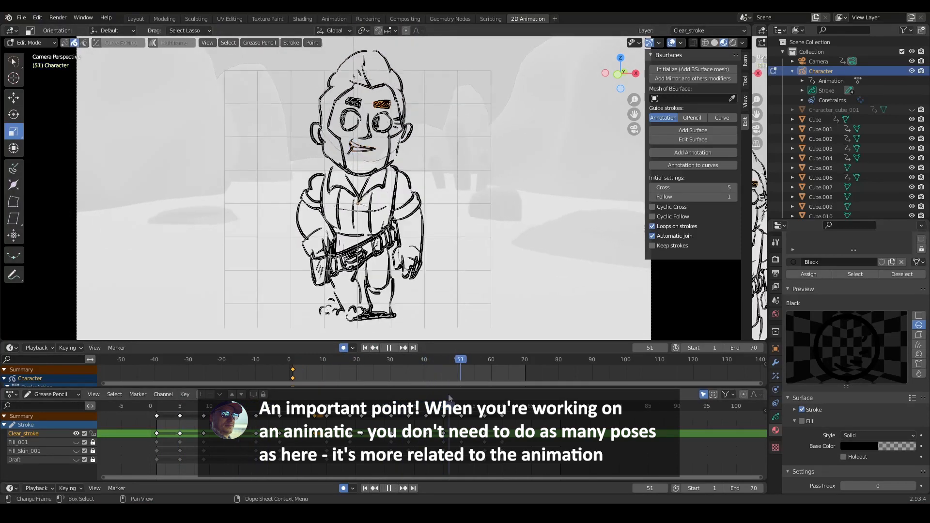
pyautogui.press('space')
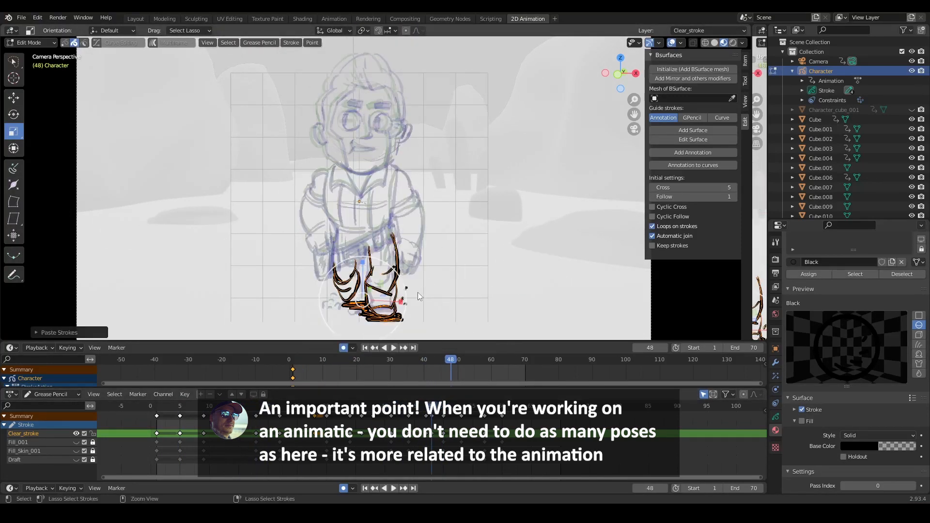
pyautogui.press('space')
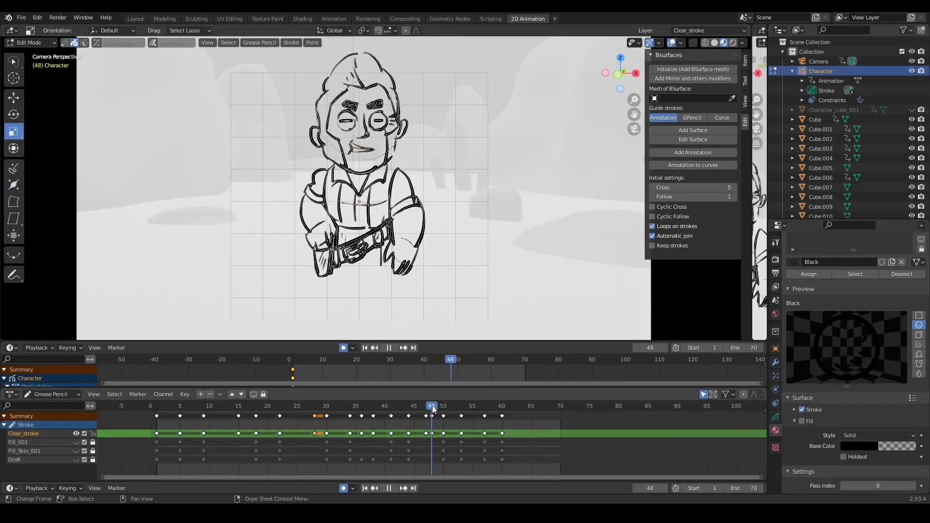
pyautogui.press('space')
pyautogui.moveTo(426, 440); pyautogui.dragTo(486, 360)
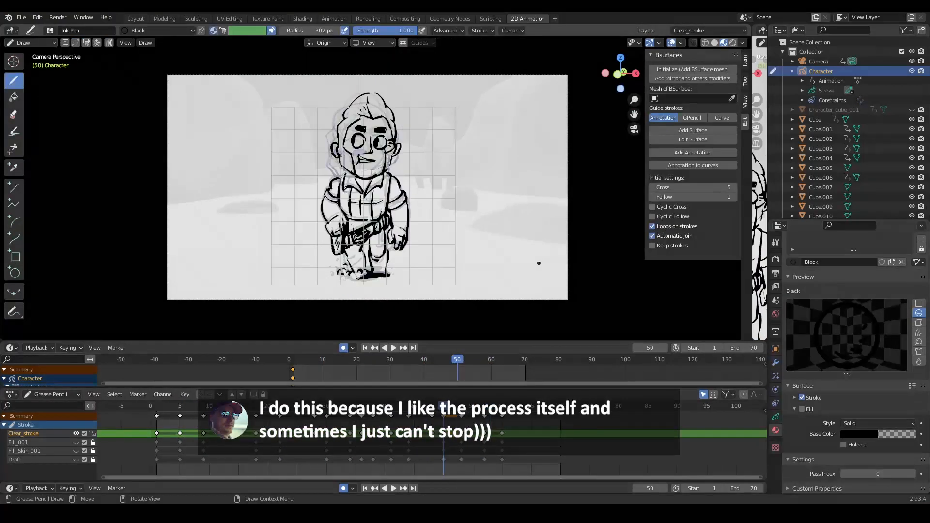
# Step: Paste the copied strokes in Edit Mode, then return to Draw Mode and play the animation to check the walk
pyautogui.press('Tab')
pyautogui.press('space')
pyautogui.hotkey('ctrl', 'v')
pyautogui.press('space')
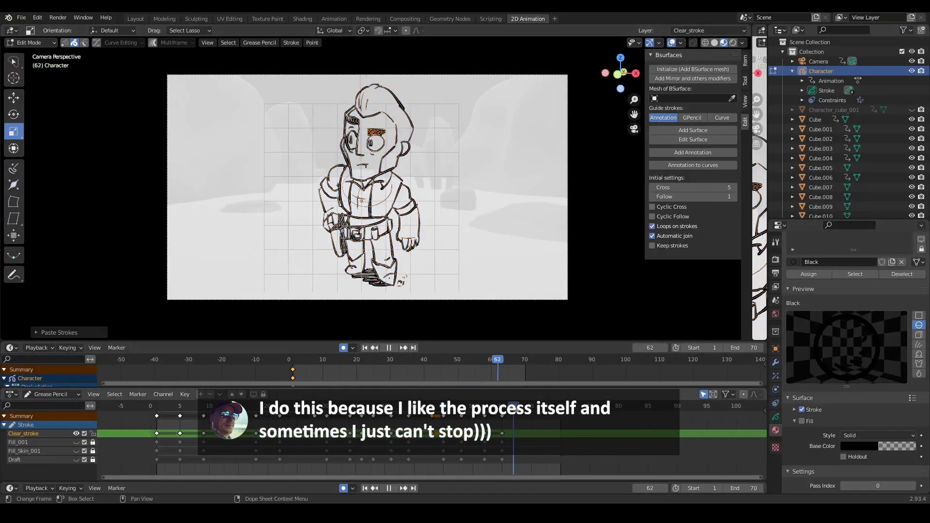
pyautogui.press('Tab')
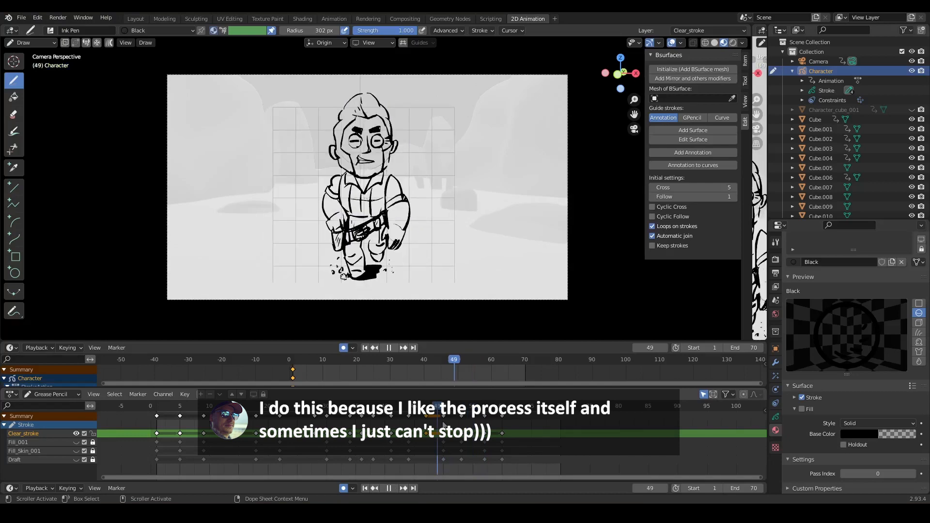
# Step: Add a drawing keyframe at frame 55 on the Clear_stroke layer and draw the character's front leg in camera view
pyautogui.press('space')
pyautogui.press('i')
pyautogui.click(471, 255)
pyautogui.hotkey('ctrl', 'space')
pyautogui.keyDown('ctrl'); pyautogui.moveTo(451, 340); pyautogui.dragTo(478, 355); pyautogui.keyUp('ctrl')
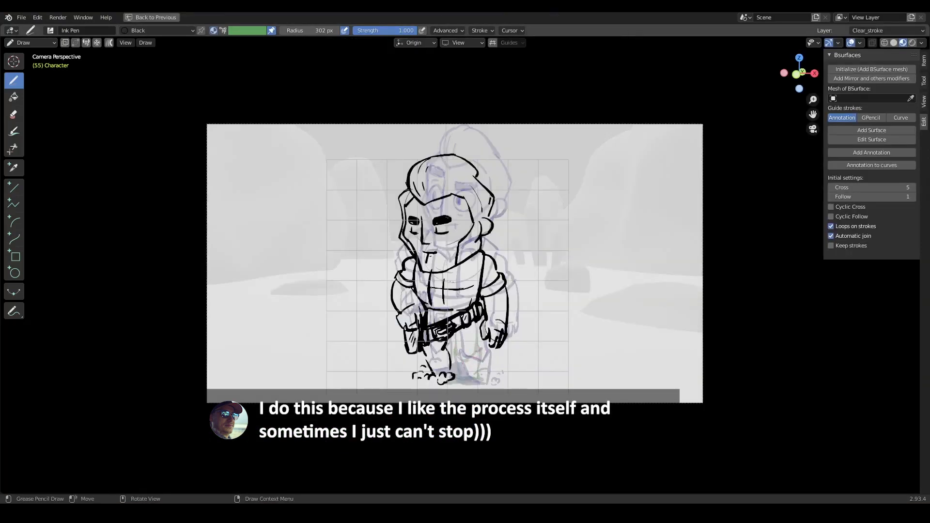
pyautogui.moveTo(478, 348)
pyautogui.mouseDown(button='middle')
pyautogui.moveTo(523, 305)
pyautogui.moveTo(473, 321)
pyautogui.mouseUp(button='middle')
pyautogui.press('KP_0')
pyautogui.moveTo(450, 328); pyautogui.dragTo(458, 363)
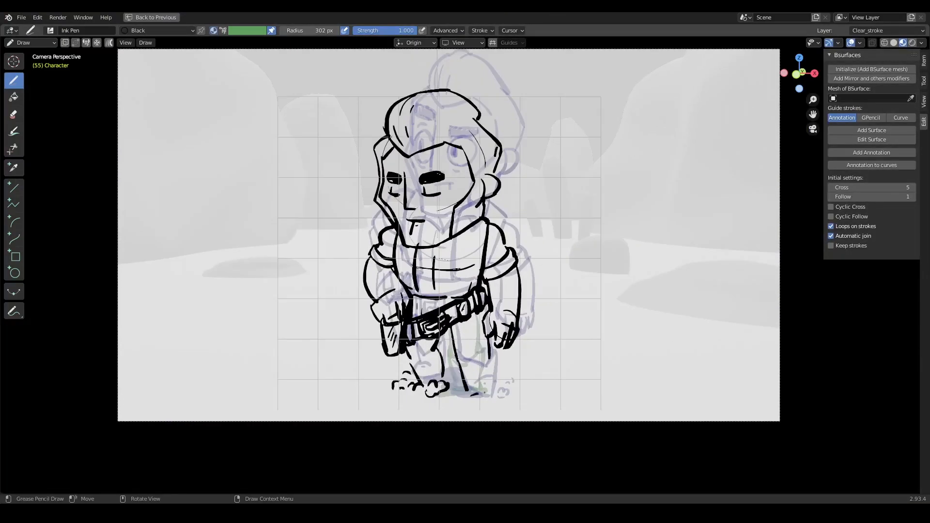
# Step: Check the new leg pose in playback, then nudge the frame 55 strokes in Edit Mode and return to Draw Mode
pyautogui.hotkey('ctrl', 'space')
pyautogui.hotkey('ctrl', 'space')
pyautogui.press('space')
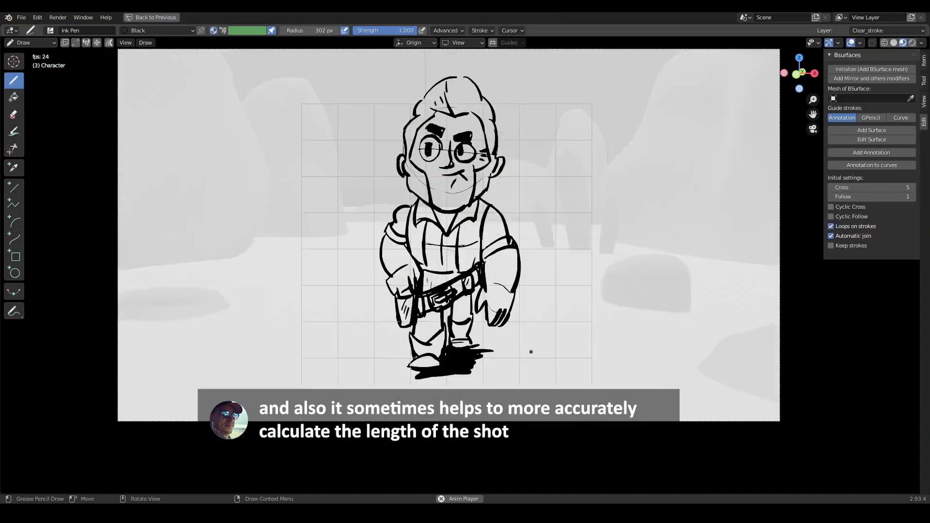
pyautogui.hotkey('ctrl', 'space')
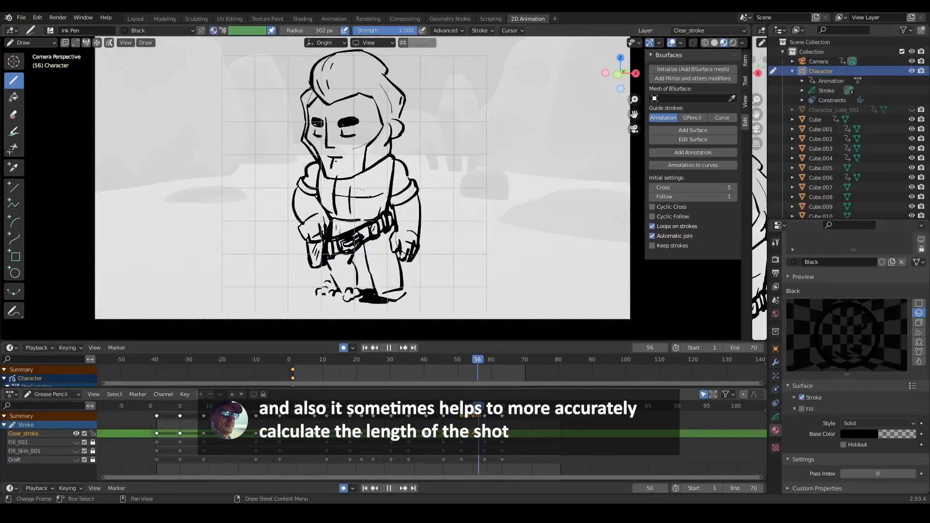
pyautogui.press('space')
pyautogui.press('Tab')
pyautogui.press('g')
pyautogui.press('Down')
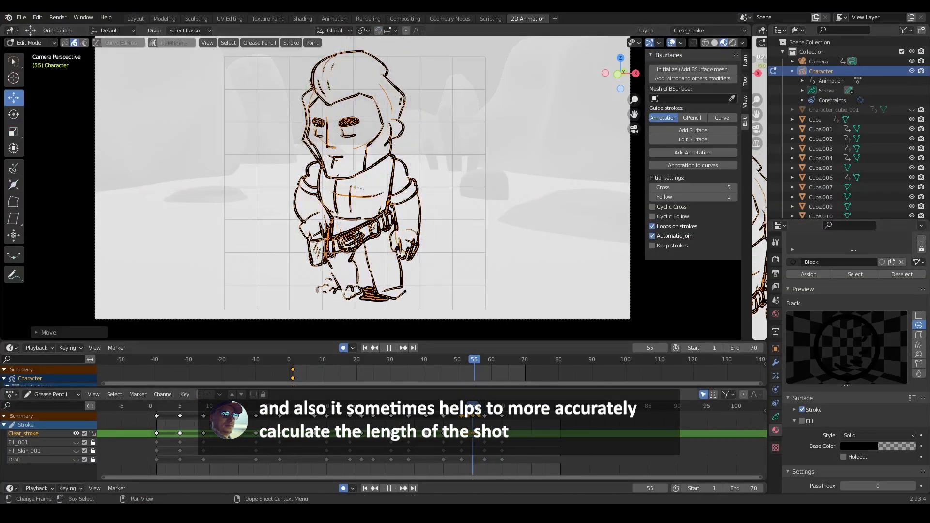
pyautogui.press('Up')
pyautogui.press('space')
pyautogui.press('Tab')
# Step: Hide the viewport overlays and review the pose timing around frames 52 to 58 by scrubbing and playback
pyautogui.hotkey('ctrl', 'space')
pyautogui.click(851, 43)
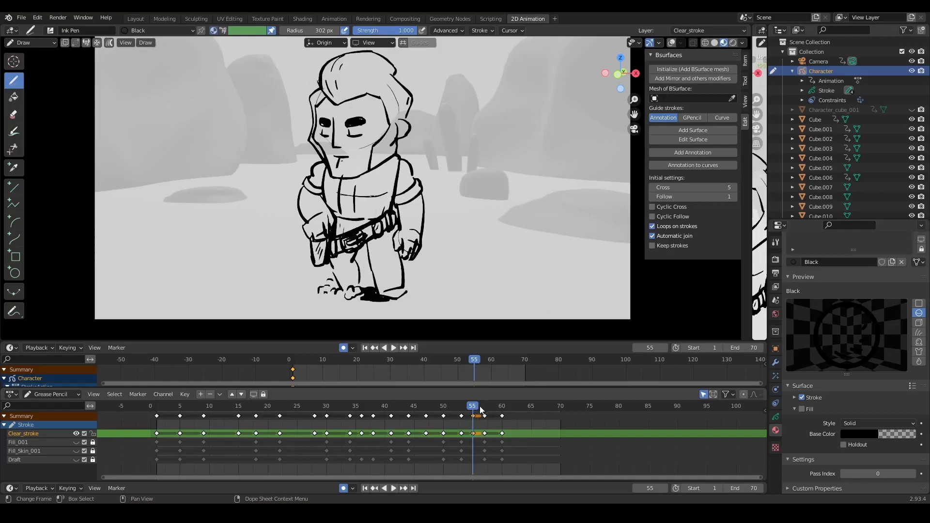
pyautogui.moveTo(481, 411); pyautogui.dragTo(461, 411)
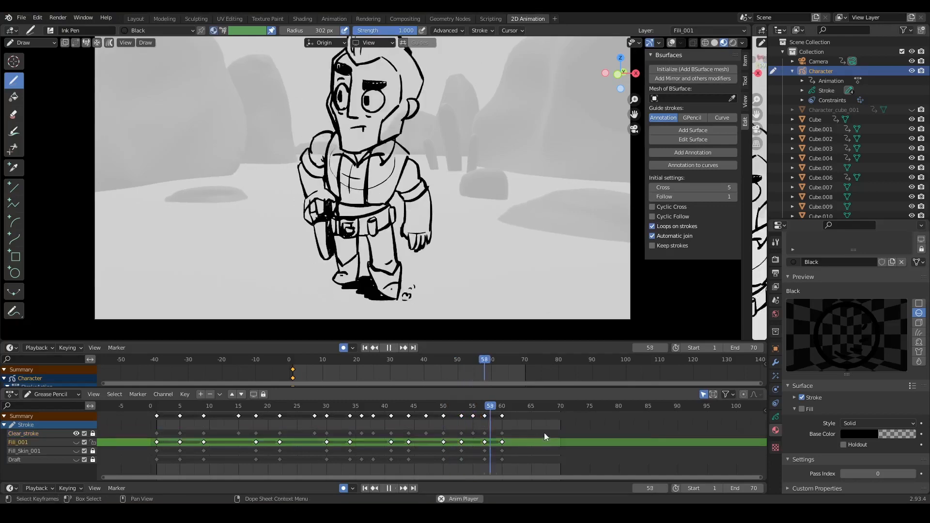
pyautogui.moveTo(476, 411)
pyautogui.mouseDown()
pyautogui.moveTo(457, 402)
pyautogui.moveTo(478, 411)
pyautogui.mouseUp()
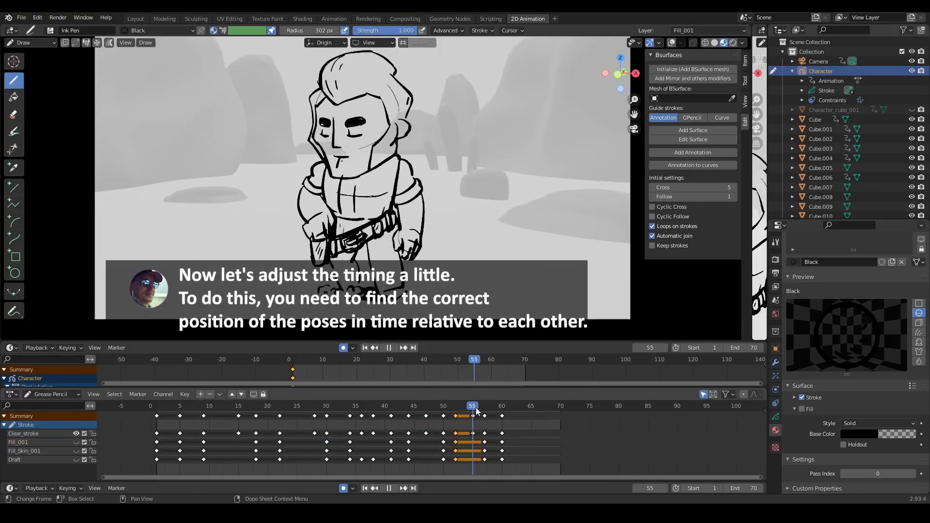
pyautogui.click(507, 419)
pyautogui.press('space')
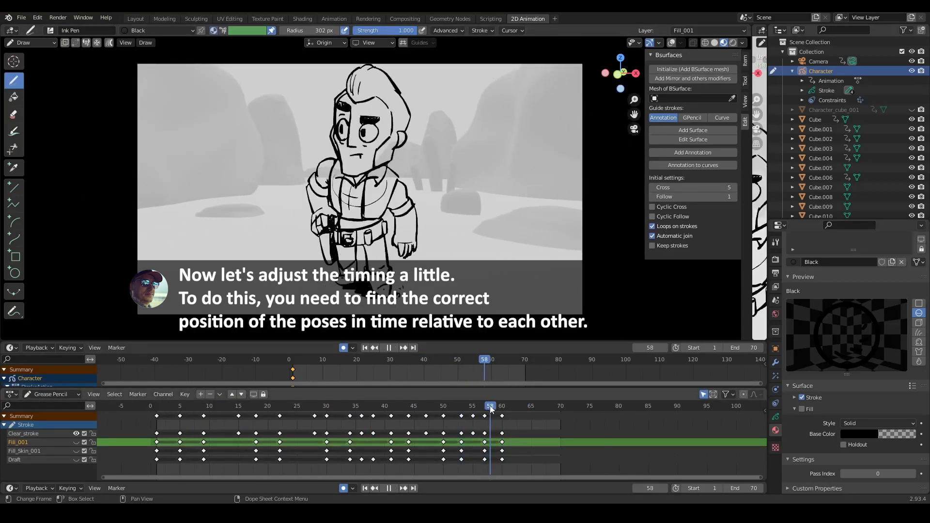
# Step: Retime the character's last poses on all layers so their keyframes sit at frames 55, 56, 58 and 61
pyautogui.moveTo(462, 415); pyautogui.dragTo(456, 416)
pyautogui.moveTo(473, 415); pyautogui.dragTo(468, 416)
pyautogui.press('space')
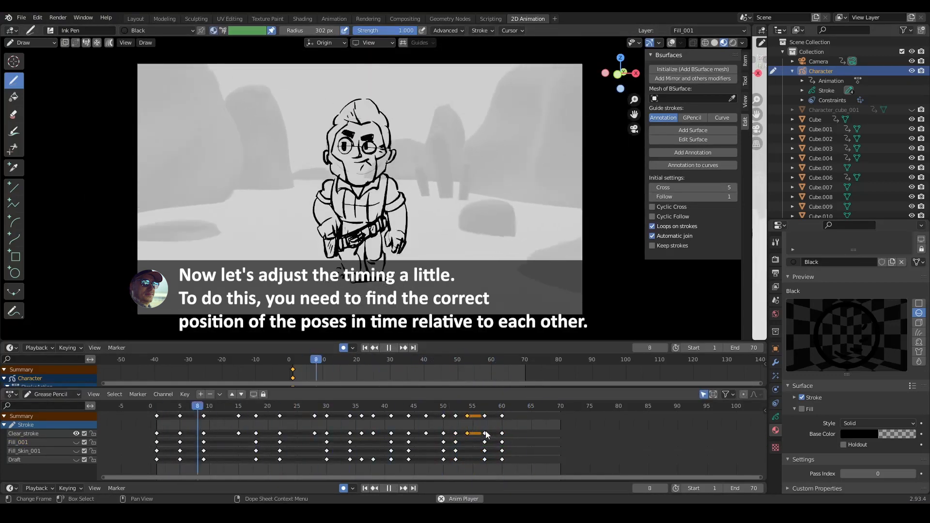
pyautogui.click(427, 411)
pyautogui.moveTo(458, 419); pyautogui.dragTo(497, 423)
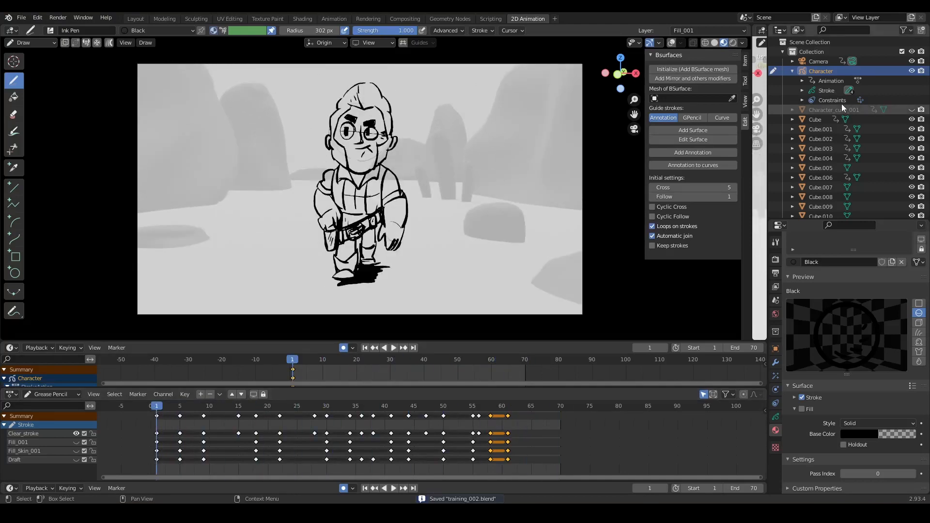
# Step: Retime the ending transform keyframes of Character_cube_001 to frames 57 and 63, then check the camera's timing
pyautogui.click(841, 110)
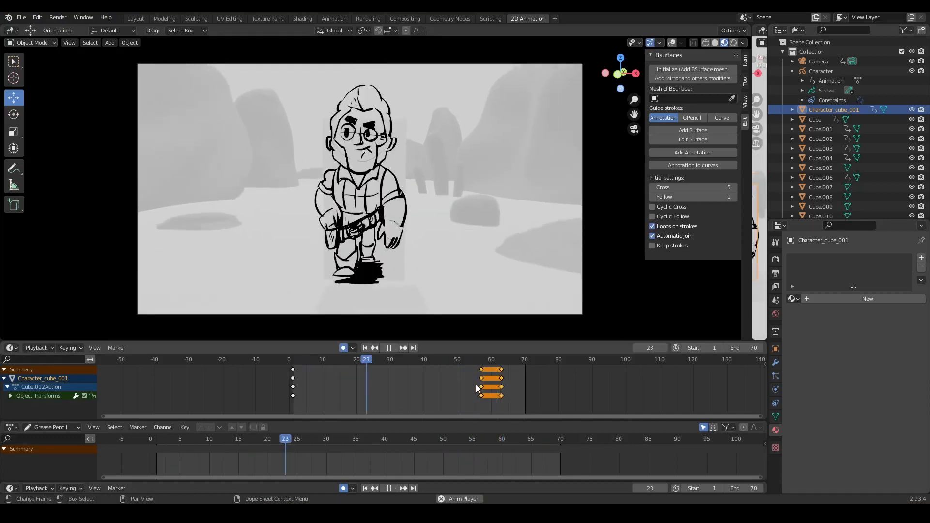
pyautogui.click(828, 62)
pyautogui.moveTo(496, 361); pyautogui.dragTo(509, 359)
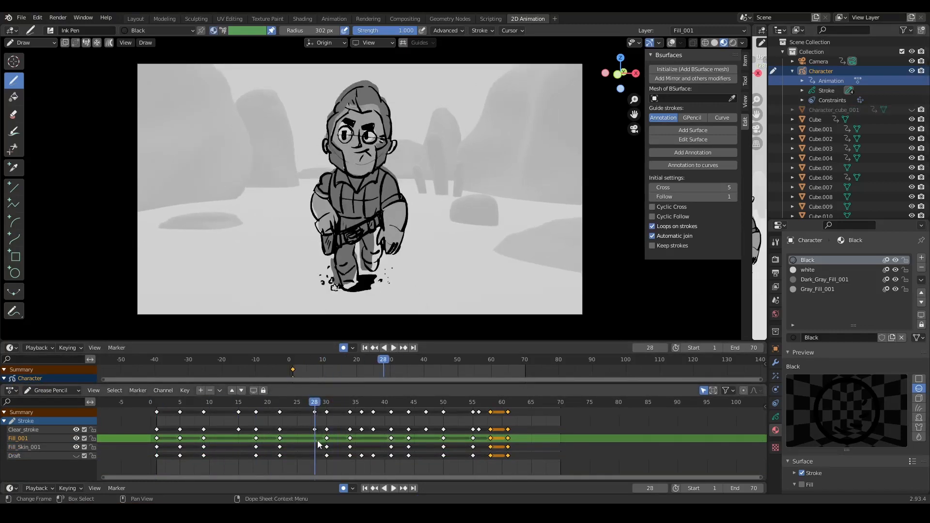
# Step: Make Dark_Gray_Fill_001 the active material and paint the missing dark fill at frames 28 and 15 on the Fill_001 layer
pyautogui.press('u')
pyautogui.click(452, 226)
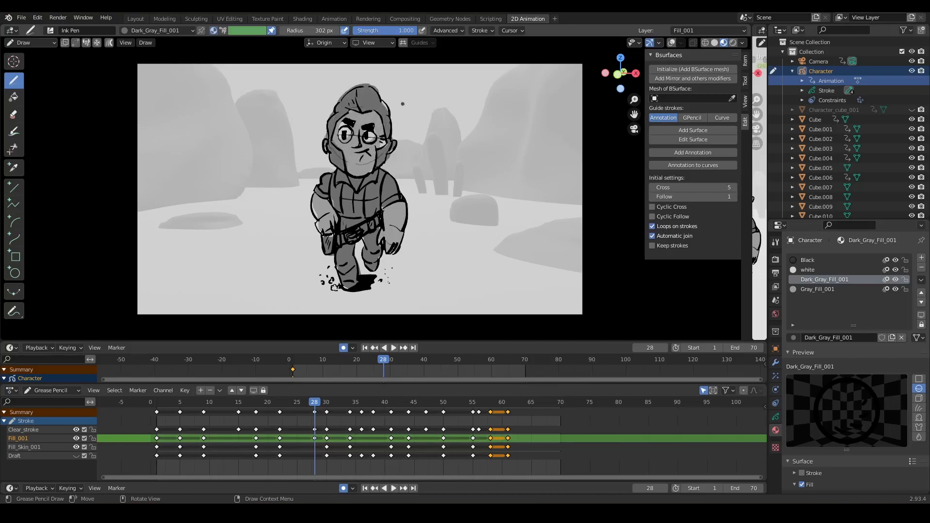
pyautogui.moveTo(221, 404); pyautogui.dragTo(239, 414)
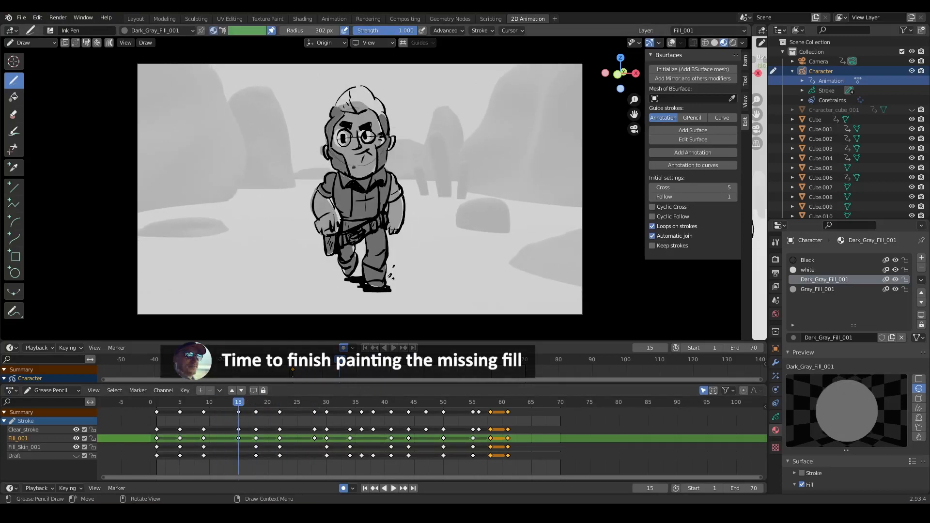
pyautogui.press('space')
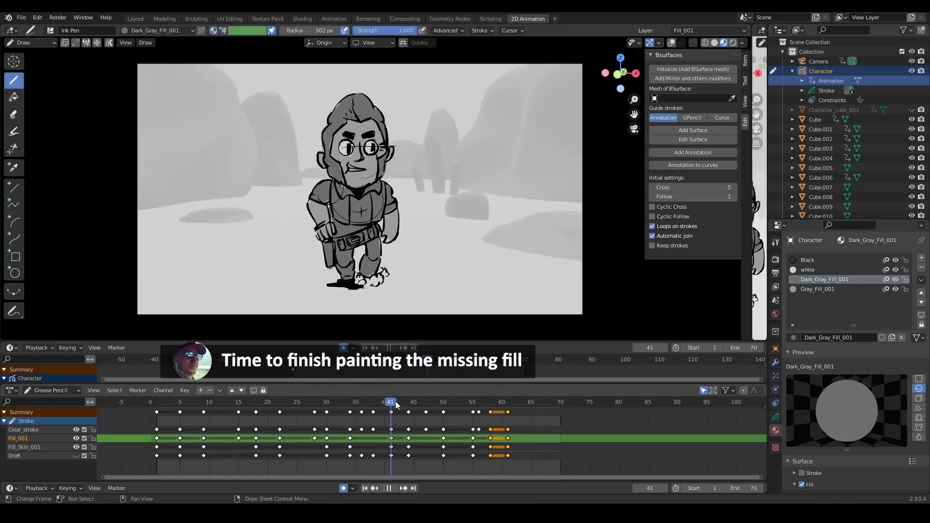
pyautogui.press('space')
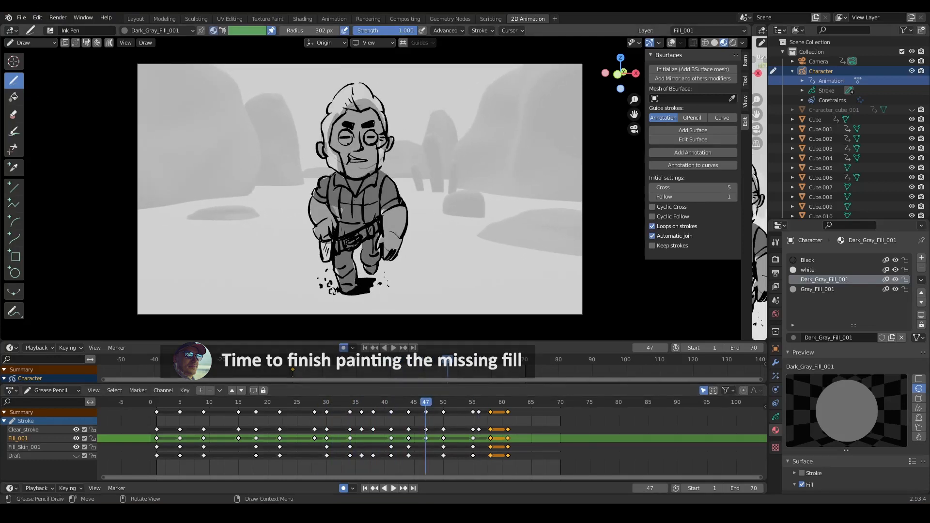
# Step: Complete the dark gray fill at frames 47 and 50 on the Fill_001 layer, comparing neighbouring keyframes
pyautogui.press('Up')
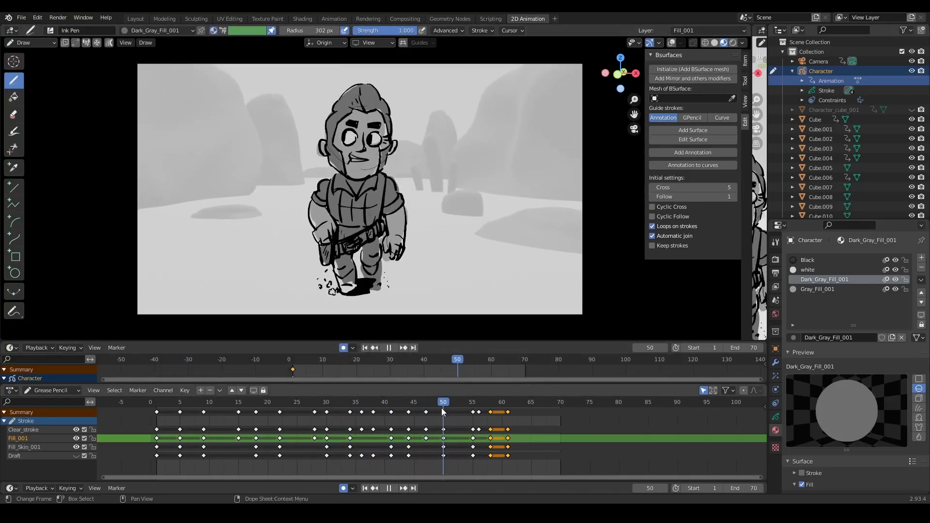
pyautogui.press('Down')
pyautogui.press('Up')
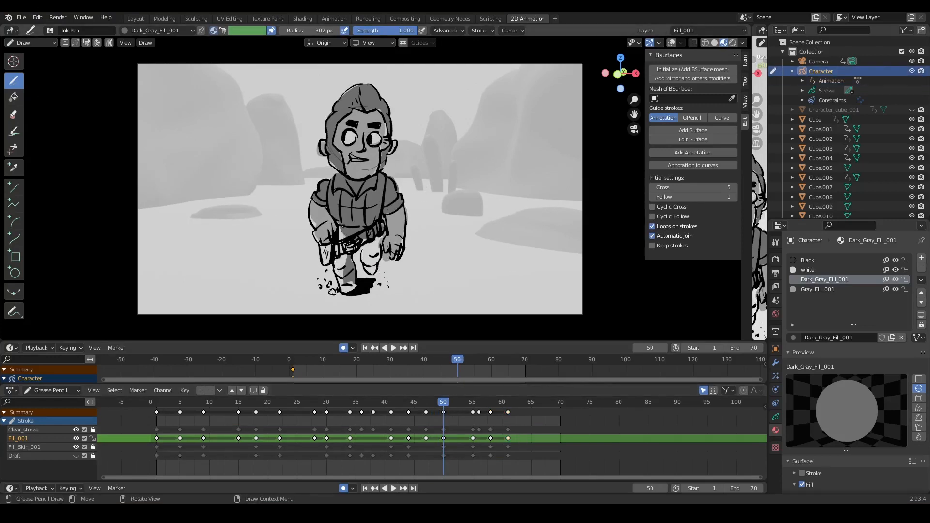
pyautogui.press('Up')
pyautogui.press('Up')
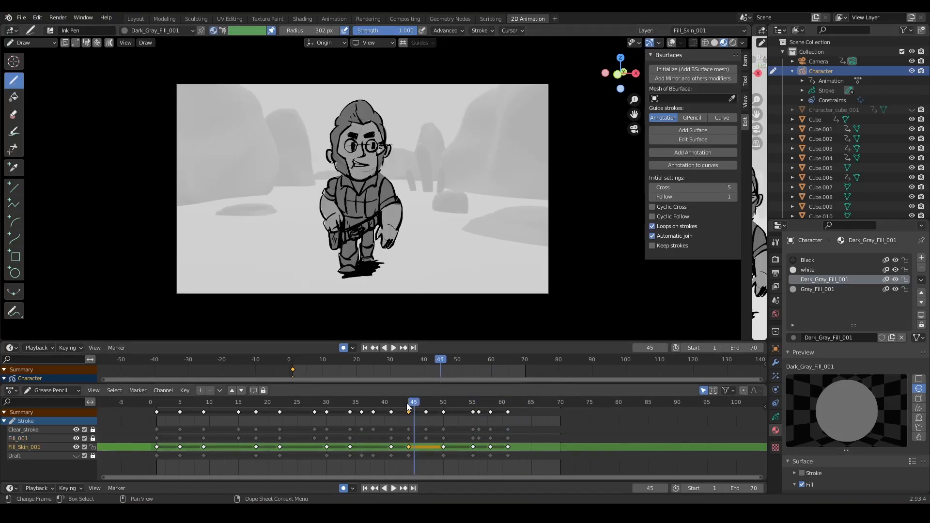
# Step: Switch the active material to white for the Fill_Skin_001 layer and check the fills in playback
pyautogui.press('u')
pyautogui.click(509, 150)
pyautogui.press('space')
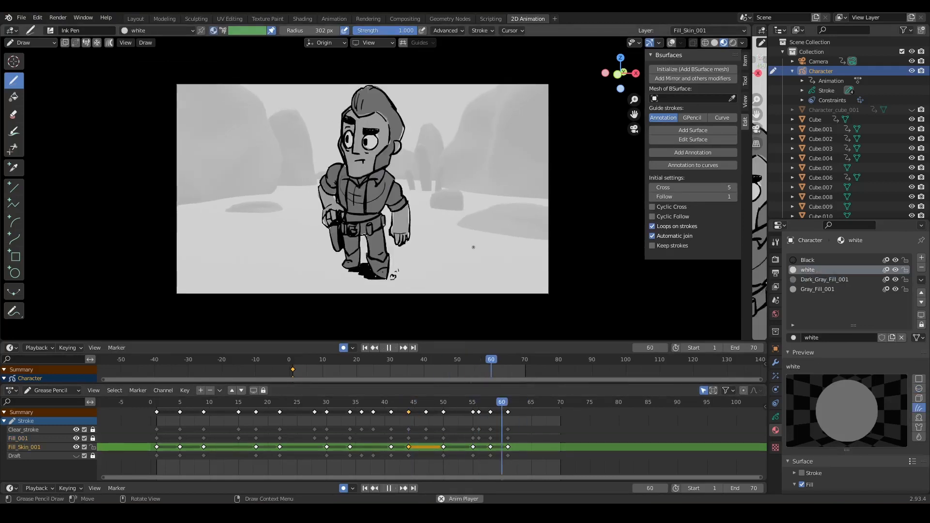
pyautogui.press('space')
# Step: Step through the keyframes from frame 34 to 50, correct the skin fill at frame 38 and replay the walk
pyautogui.moveTo(356, 404); pyautogui.dragTo(350, 403)
pyautogui.press('Up')
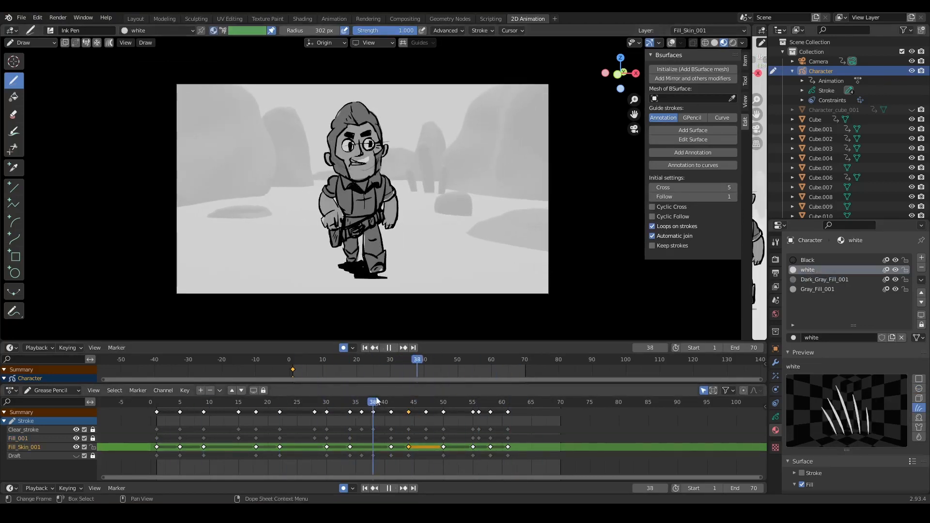
pyautogui.press('Up')
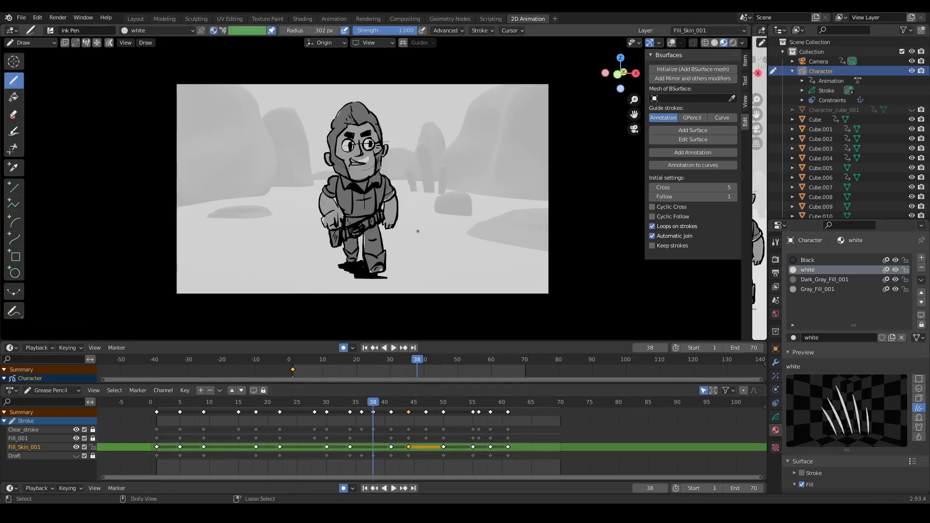
pyautogui.press('Up')
pyautogui.press('Up')
pyautogui.press('Up')
pyautogui.press('Up')
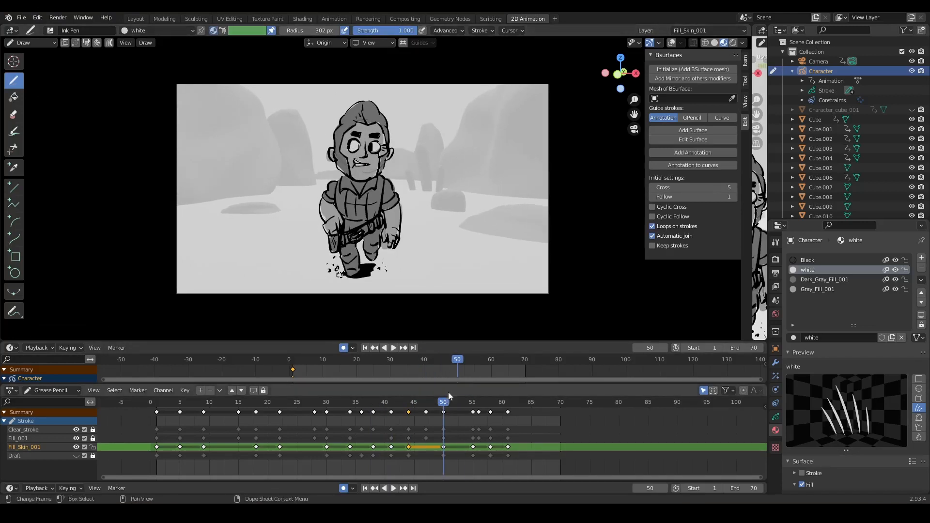
pyautogui.press('space')
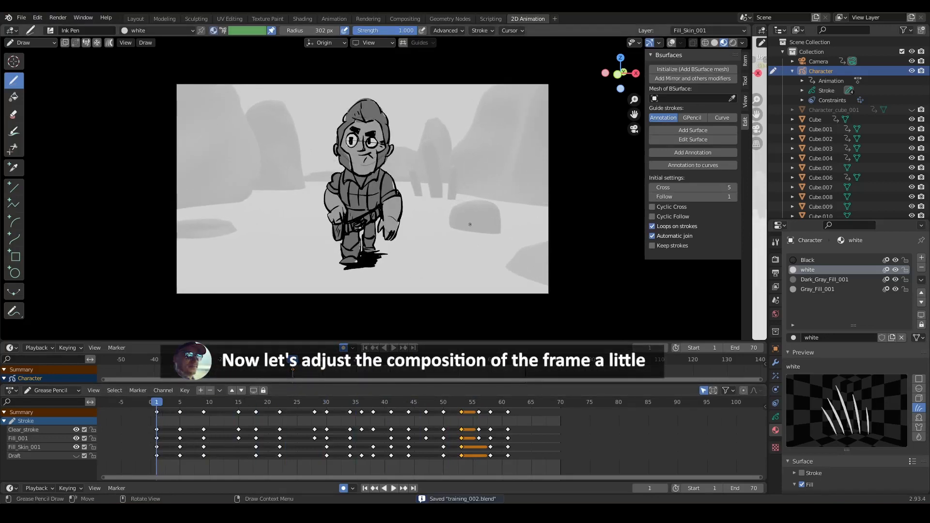
# Step: Select the camera, enlarge its keyframe timeline, show the Camera to View lock setting and pull the framing back at frame 1
pyautogui.click(814, 63)
pyautogui.click(392, 221)
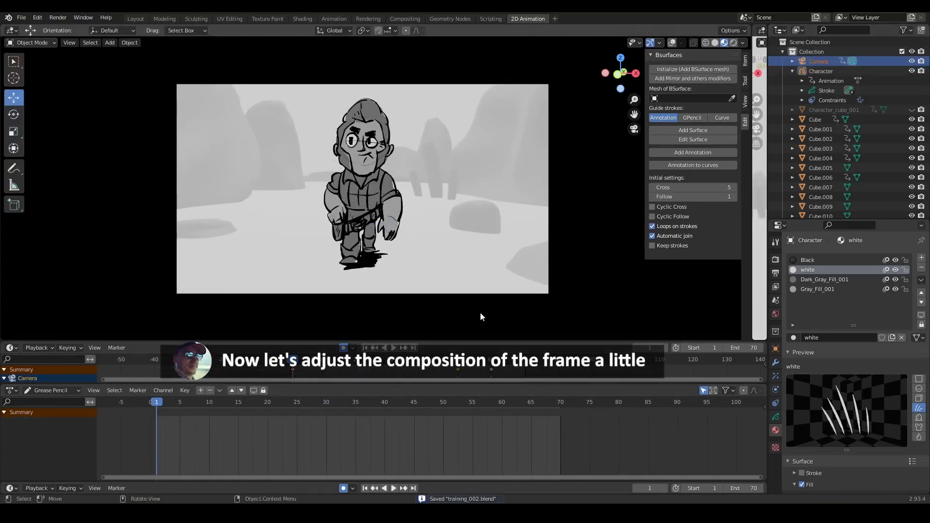
pyautogui.moveTo(487, 384); pyautogui.dragTo(492, 441)
pyautogui.click(745, 80)
pyautogui.click(746, 101)
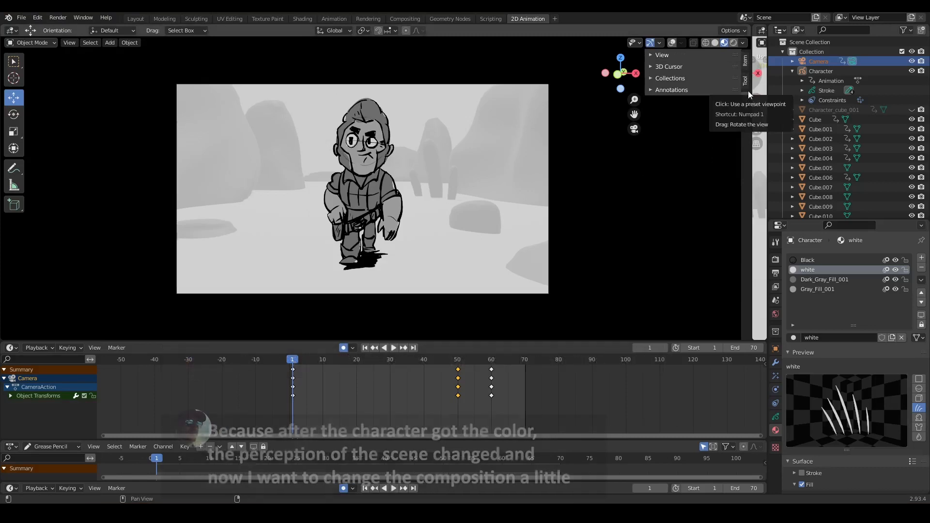
pyautogui.click(662, 55)
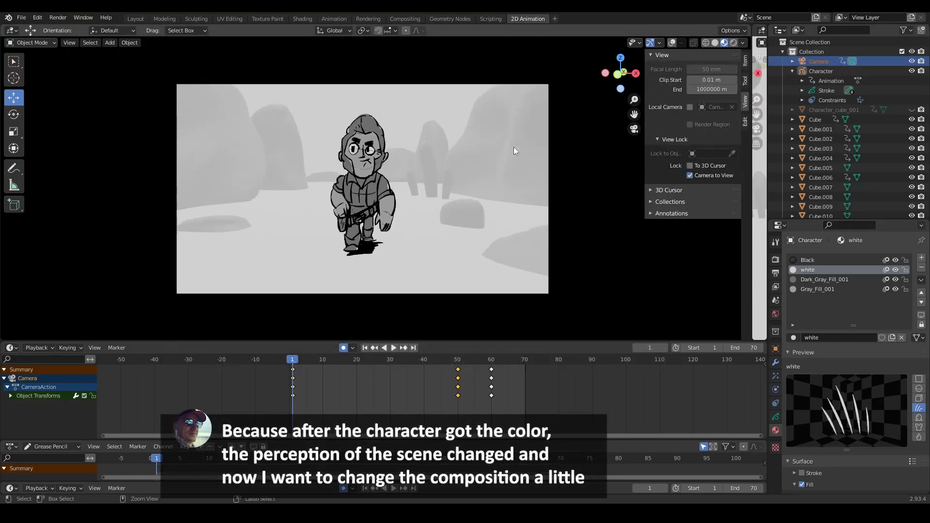
# Step: Review the camera framing around its keyframes at frames 50 and 60 by scrubbing and playback
pyautogui.press('space')
pyautogui.click(495, 378)
pyautogui.moveTo(502, 377); pyautogui.dragTo(461, 364)
pyautogui.press('space')
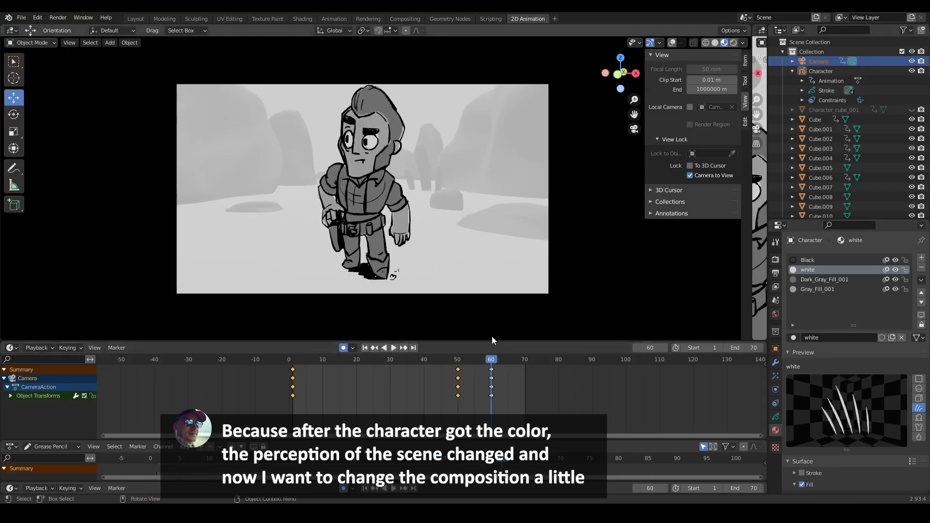
pyautogui.press('space')
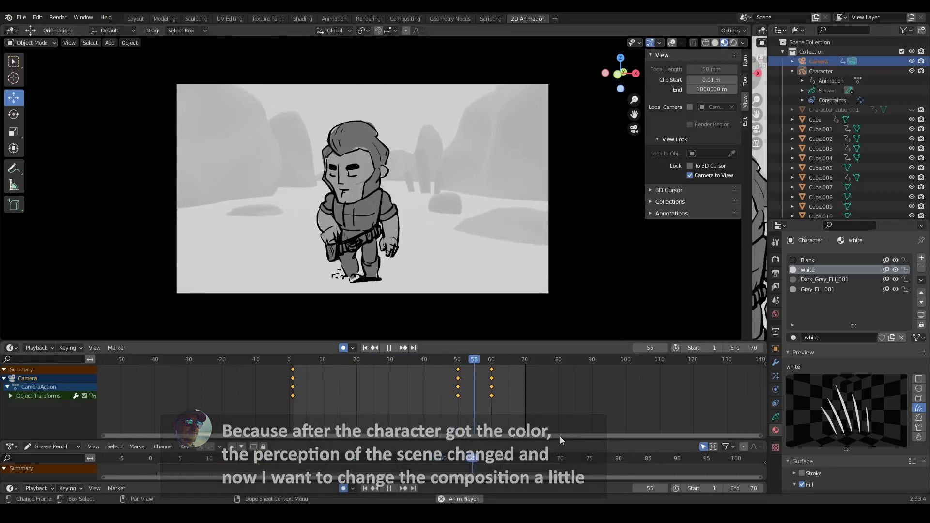
# Step: Reframe the shot through the camera at frames 1 and 60 and check the camera move in playback
pyautogui.press('space')
pyautogui.moveTo(298, 359); pyautogui.dragTo(293, 377)
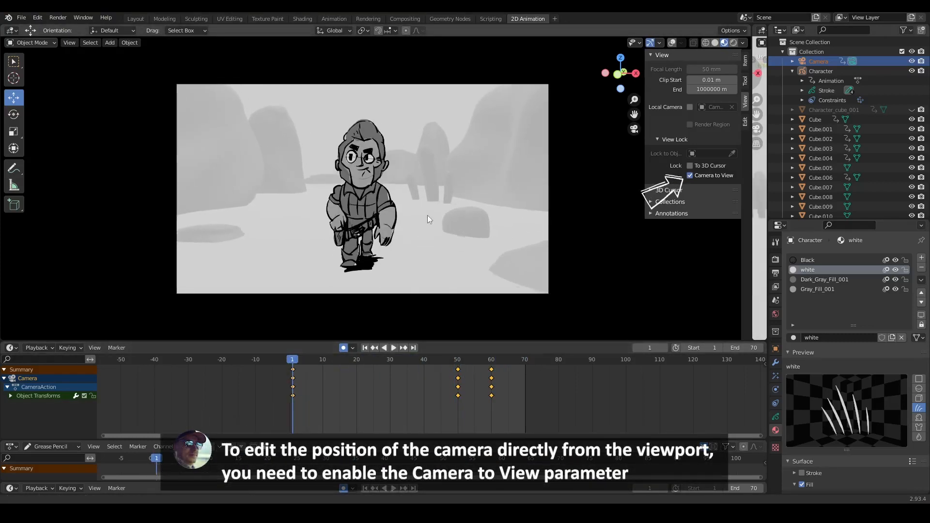
pyautogui.press('Up')
pyautogui.press('space')
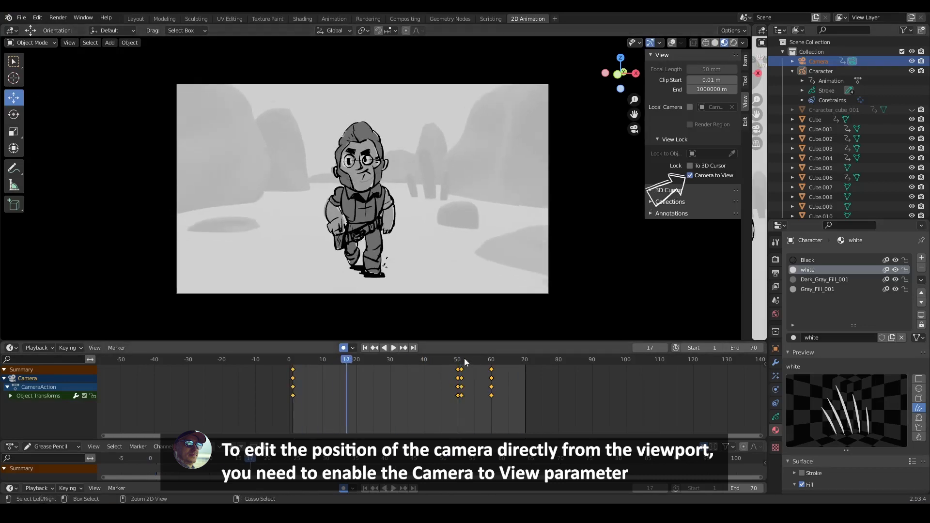
pyautogui.press('space')
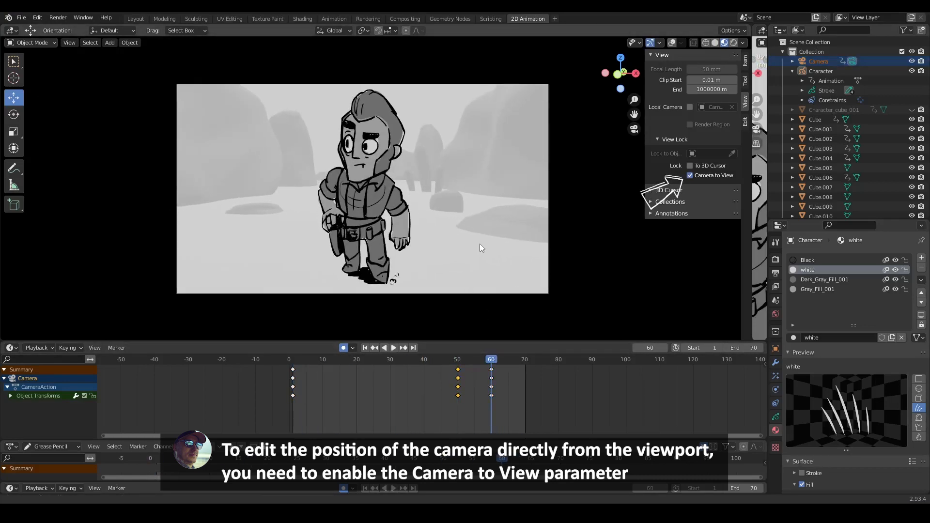